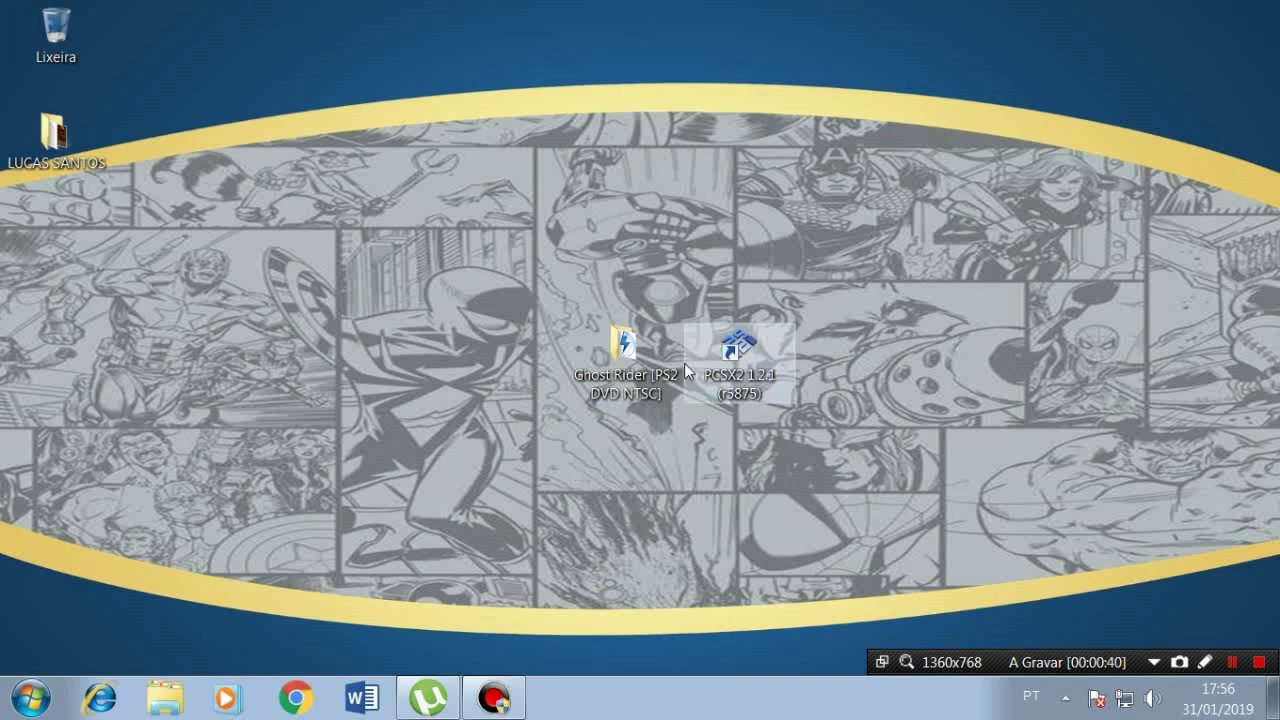
- Reposition the Ghost Rider game folder and the PCSX2 shortcut one place over on the desktop
left_click(634, 392)
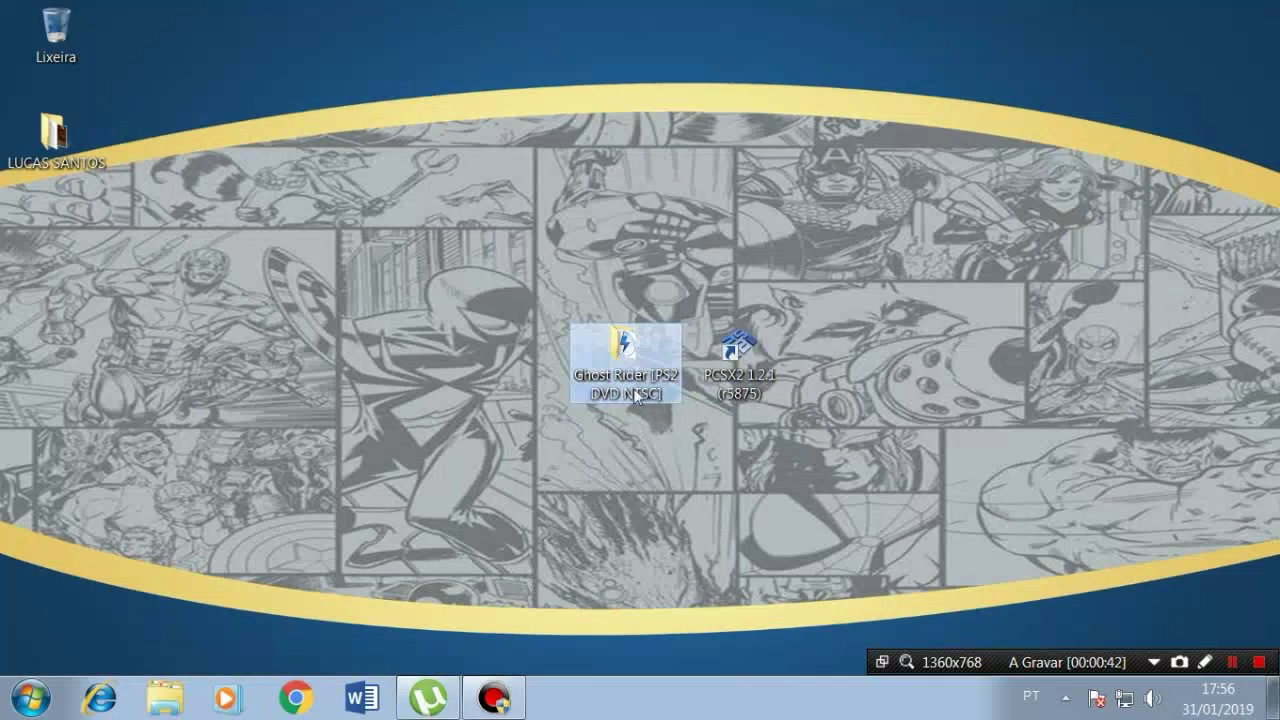
left_click_drag(634, 392, 513, 392)
left_click_drag(718, 370, 605, 375)
left_click(599, 510)
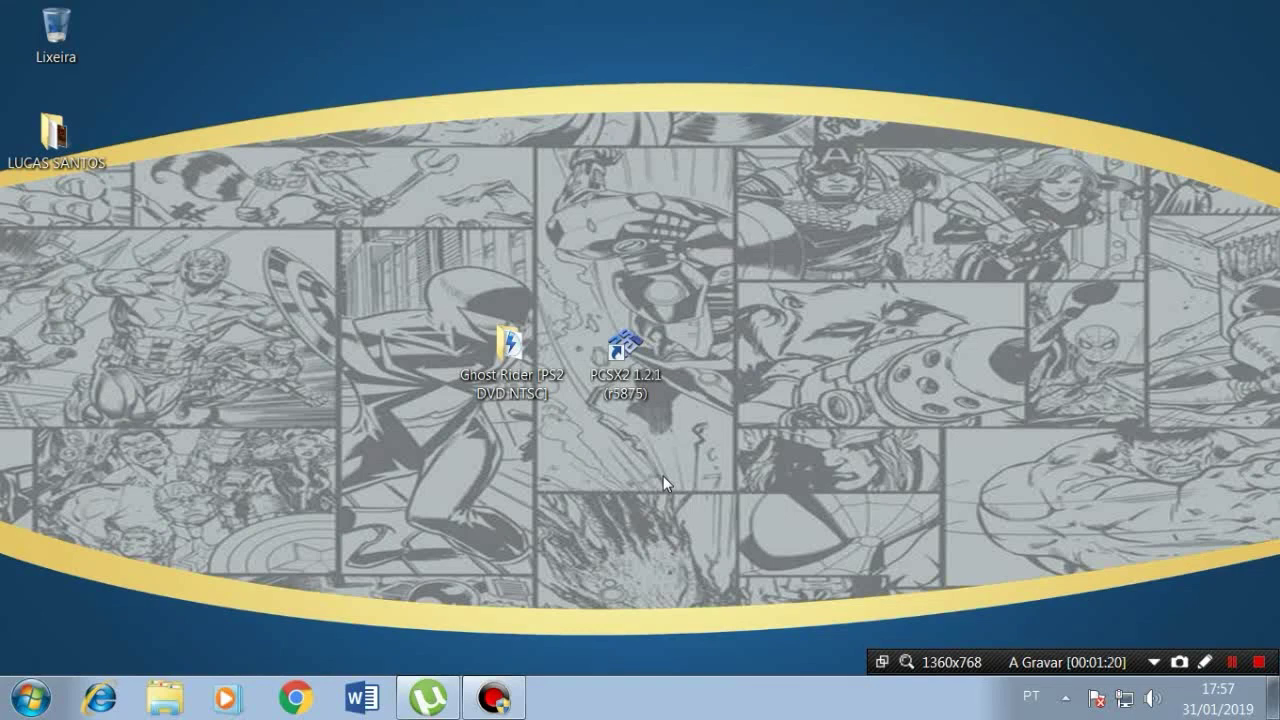
left_click(540, 381)
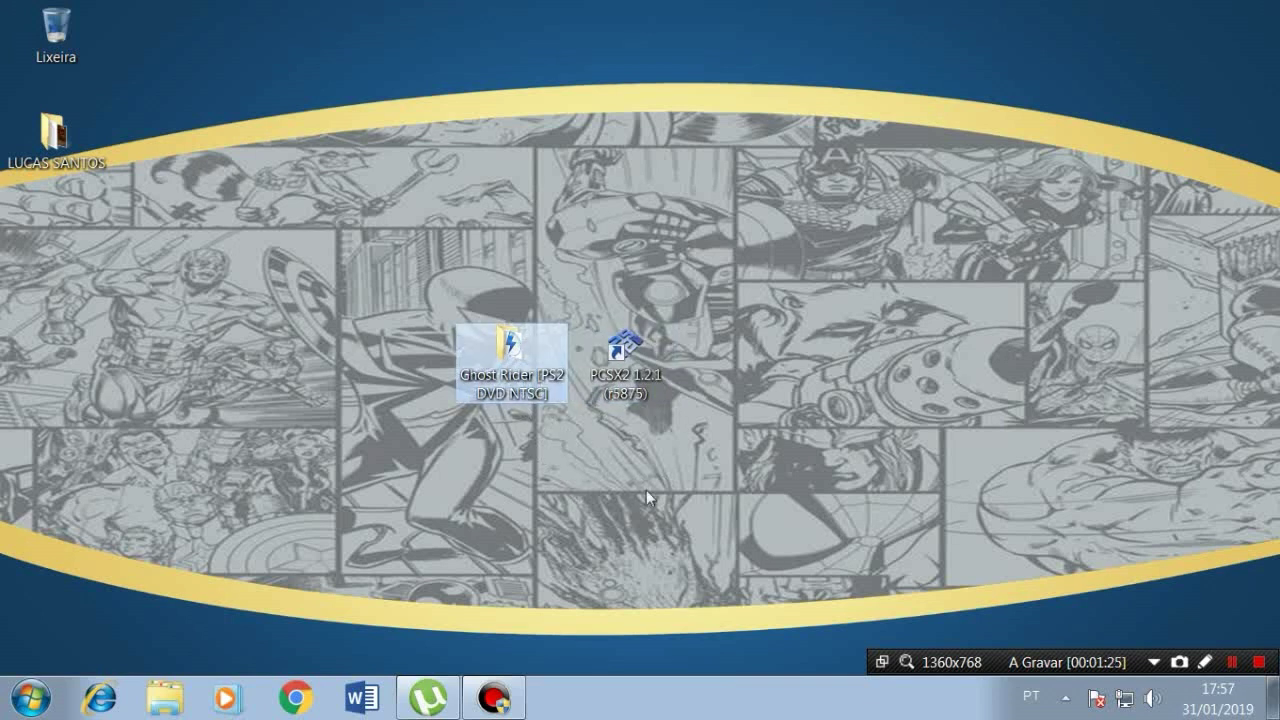
left_click(635, 380)
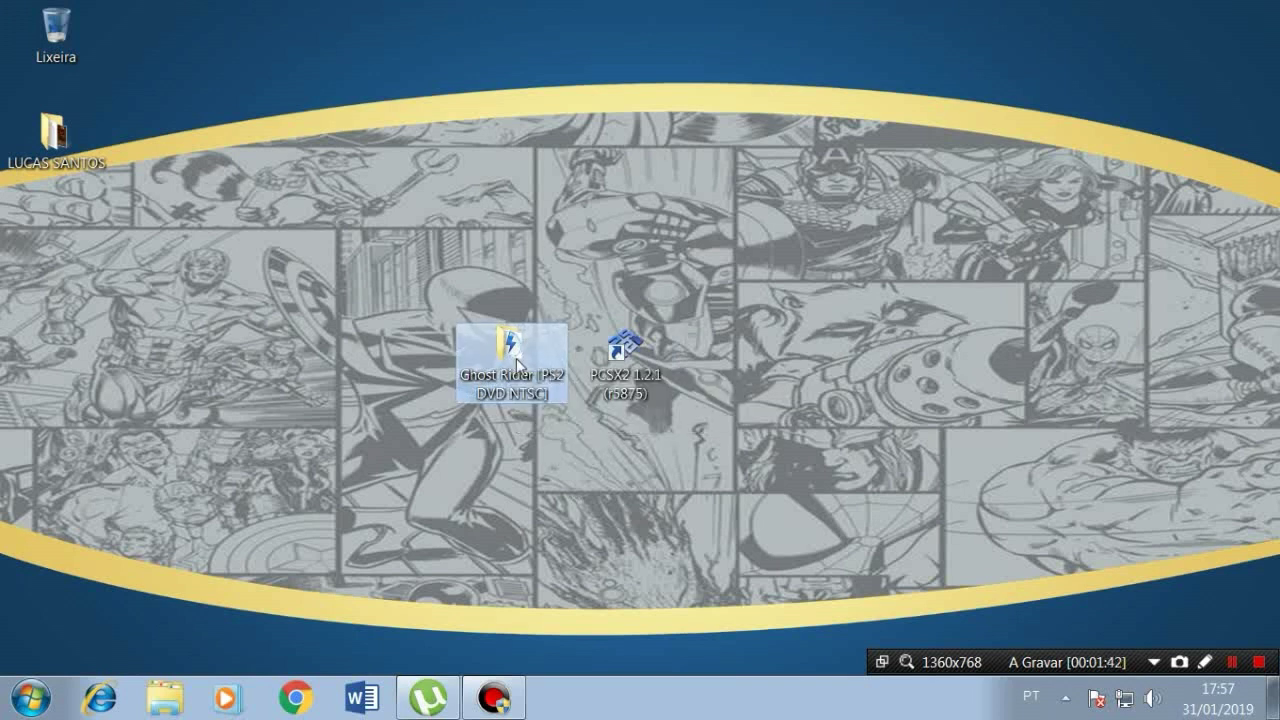
left_click(622, 358)
left_click(529, 397)
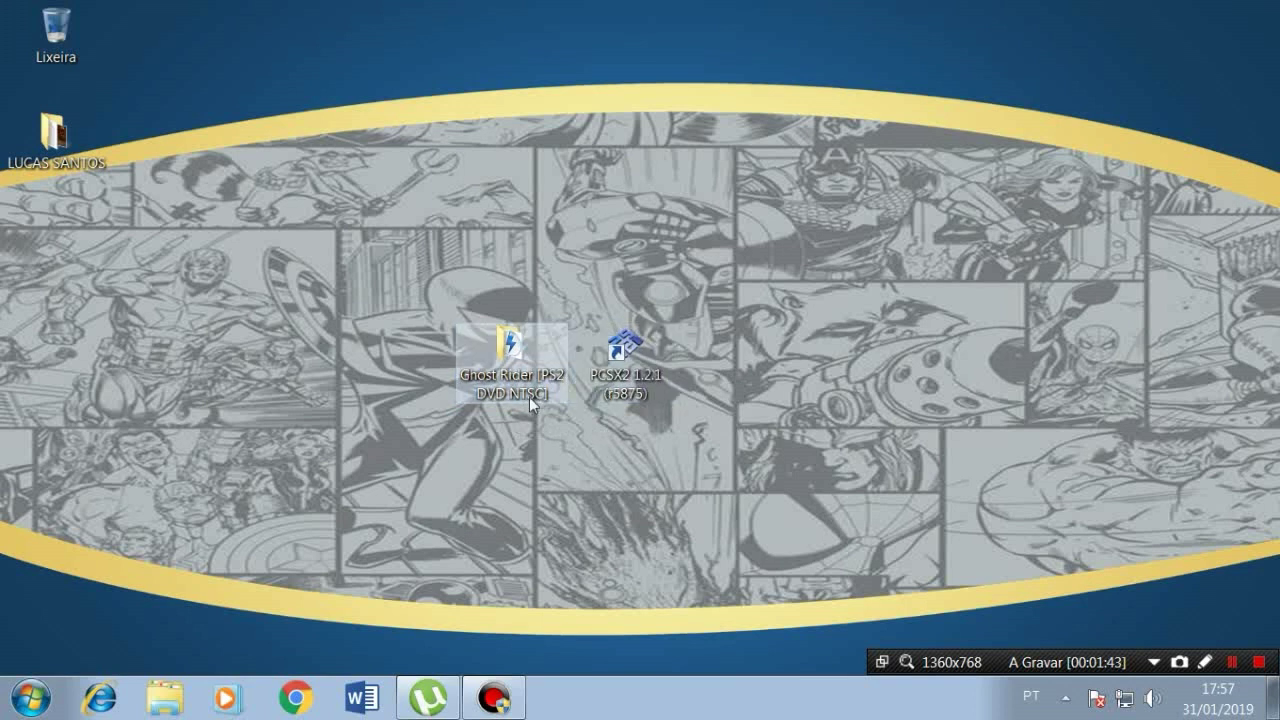
left_click(641, 400)
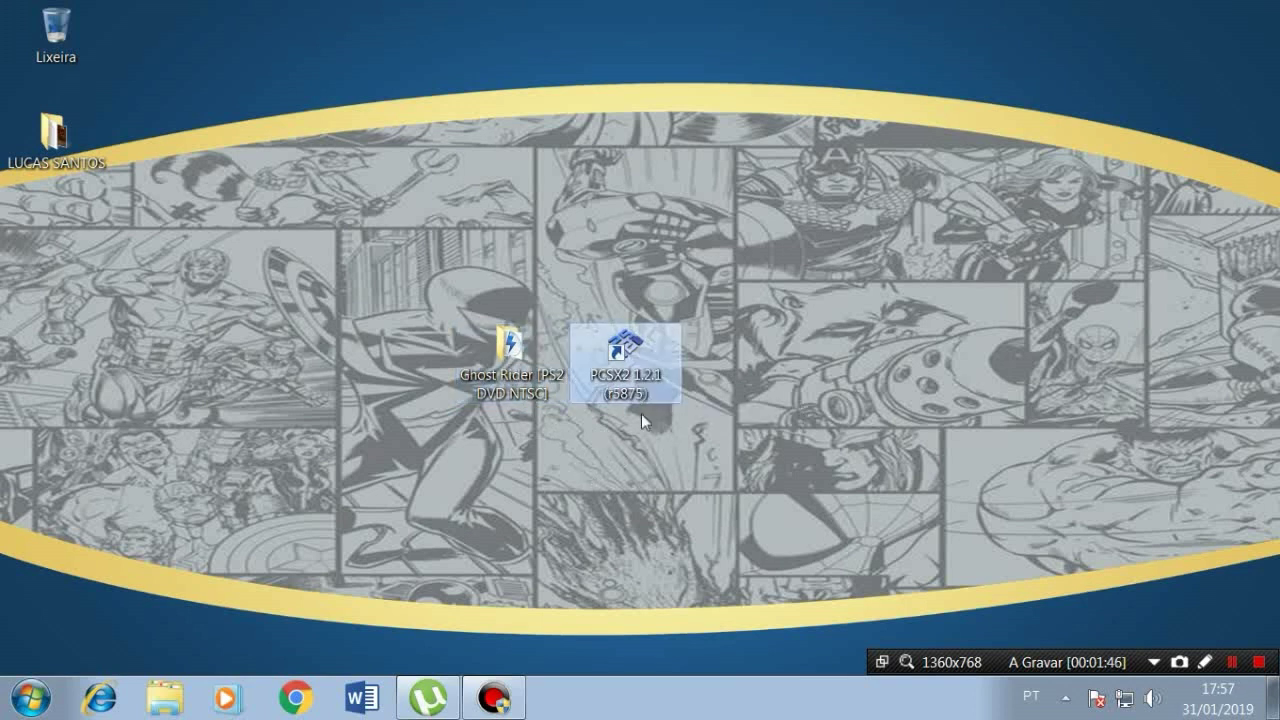
left_click(525, 378)
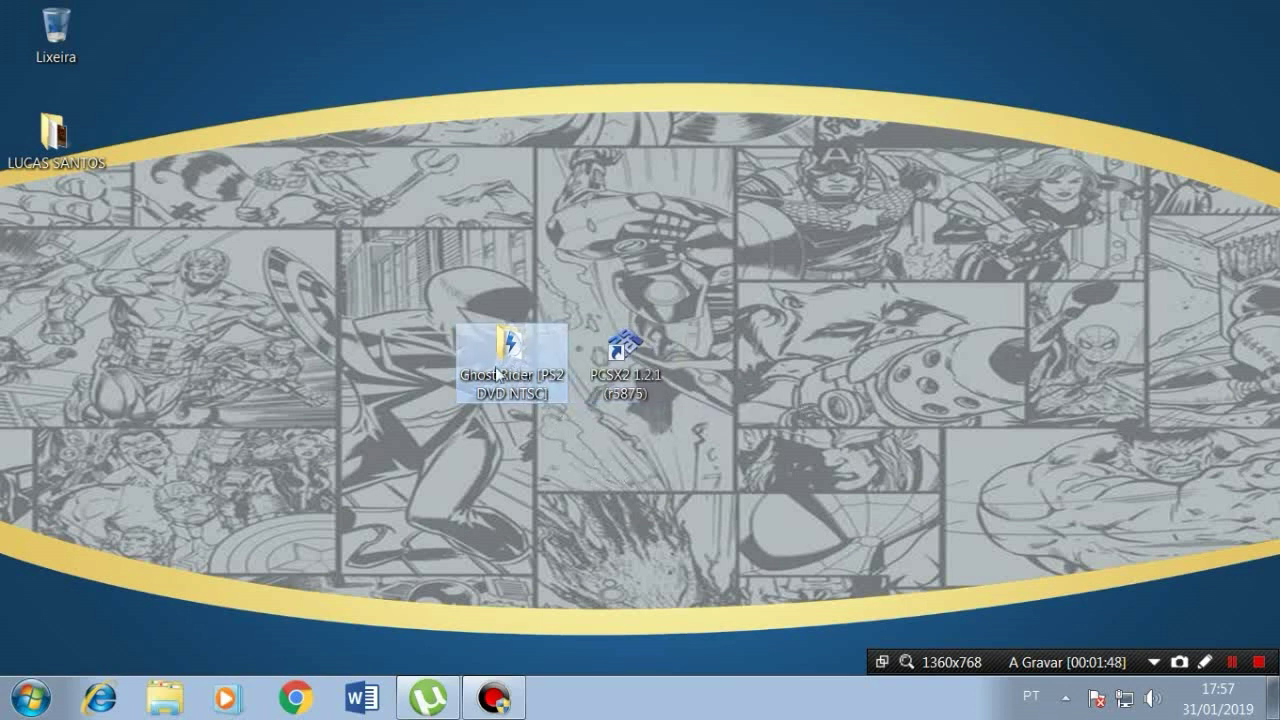
- Inspect the jr-gh(ntsc).iso file inside the Ghost Rider [PS2 DVD NTSC] folder and close the folder
double_click(518, 370)
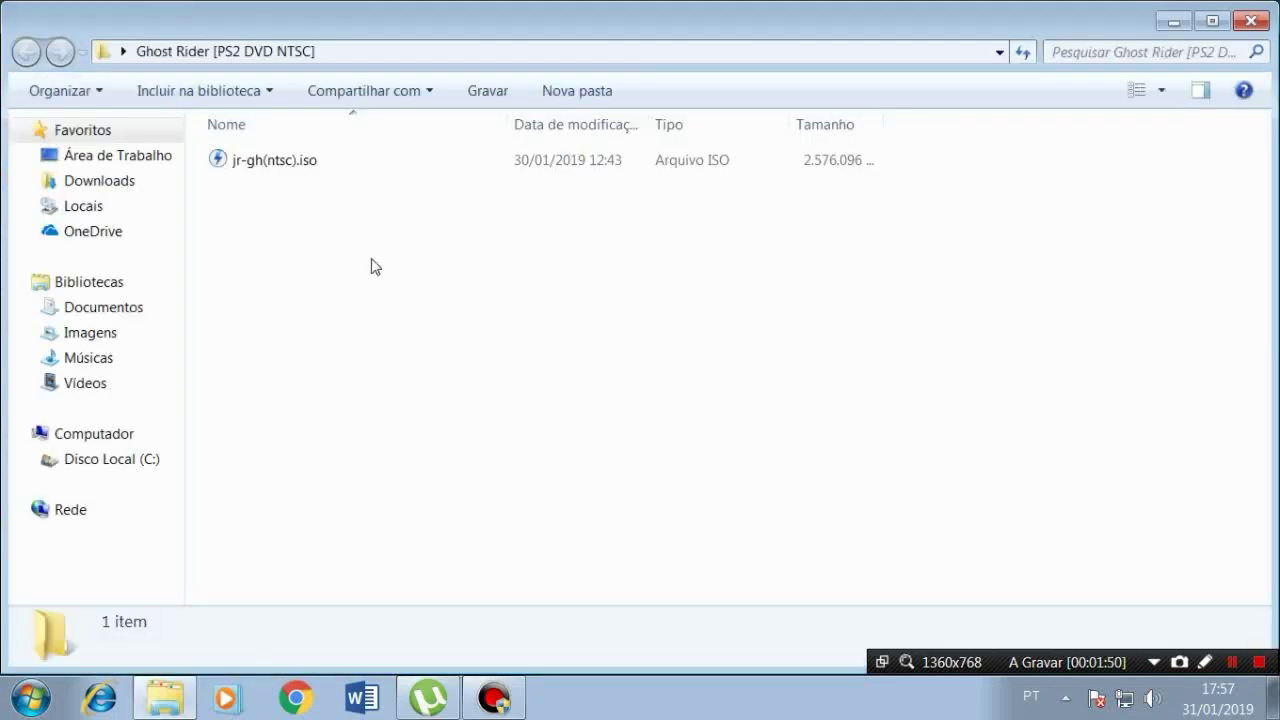
left_click(291, 160)
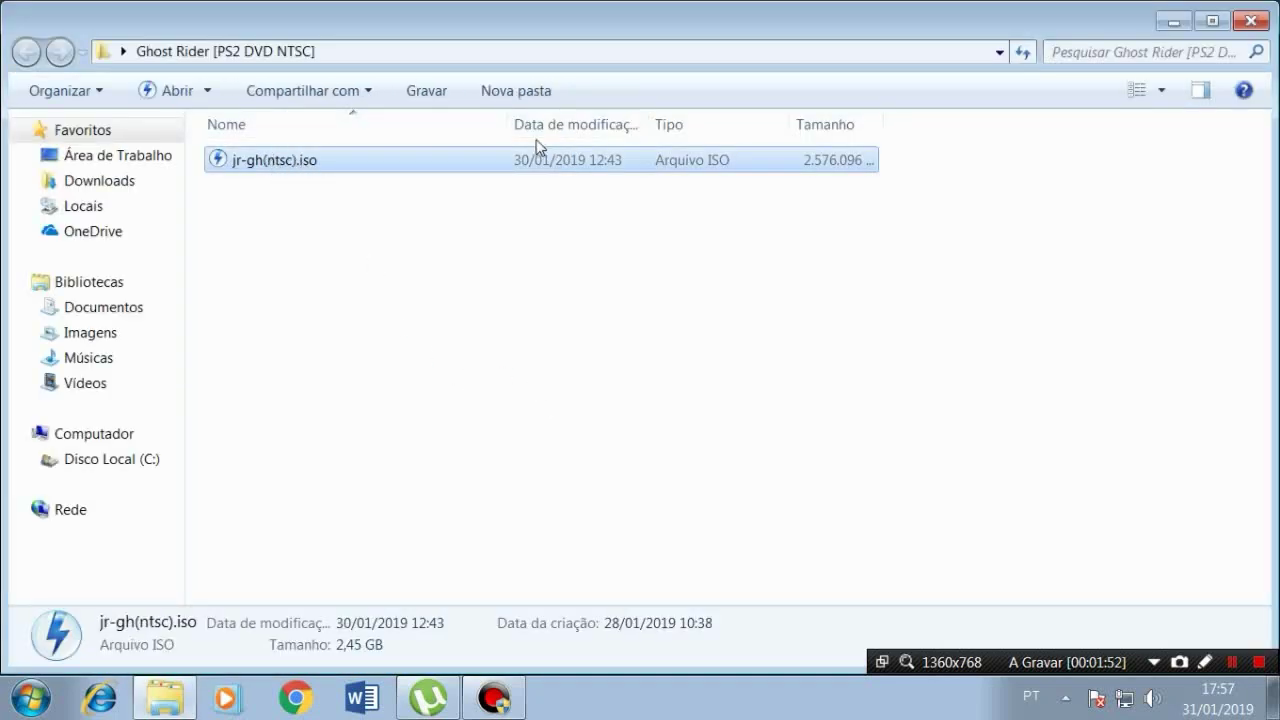
left_click(1251, 21)
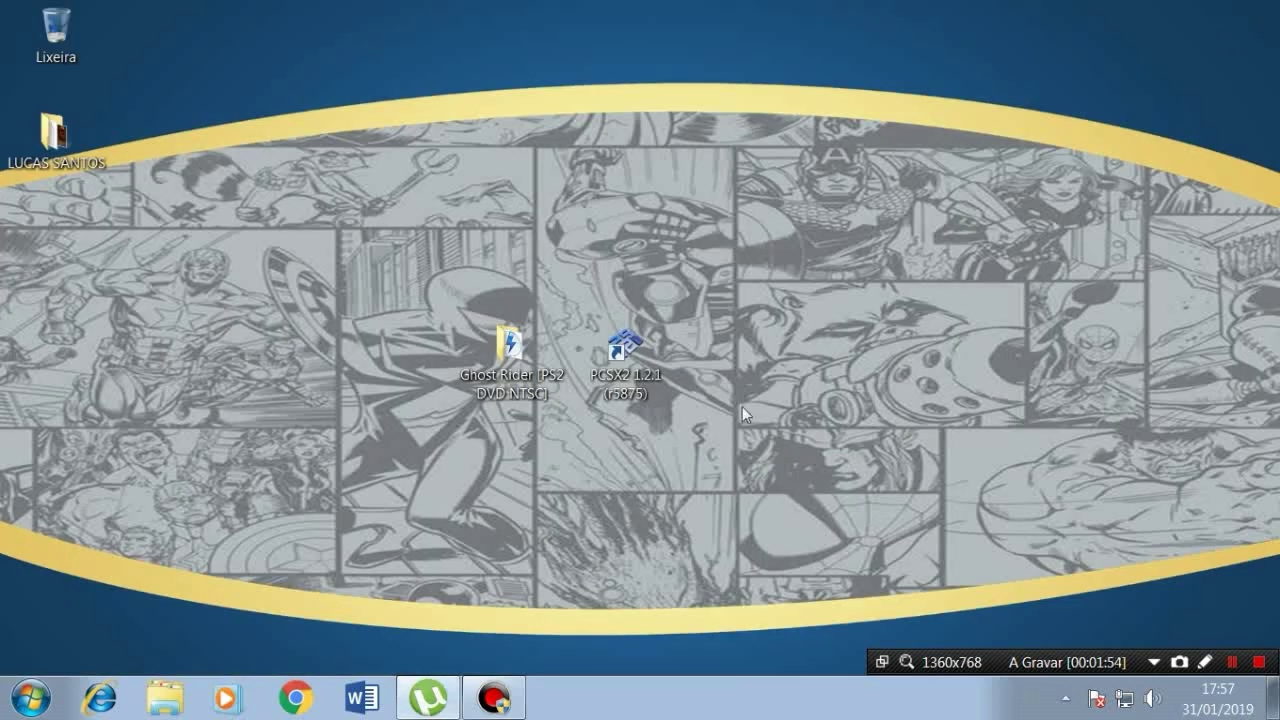
- Move the Ghost Rider folder to the desktop's far upper corner and the PCSX2 shortcut into its former place
left_click_drag(560, 355, 1245, 28)
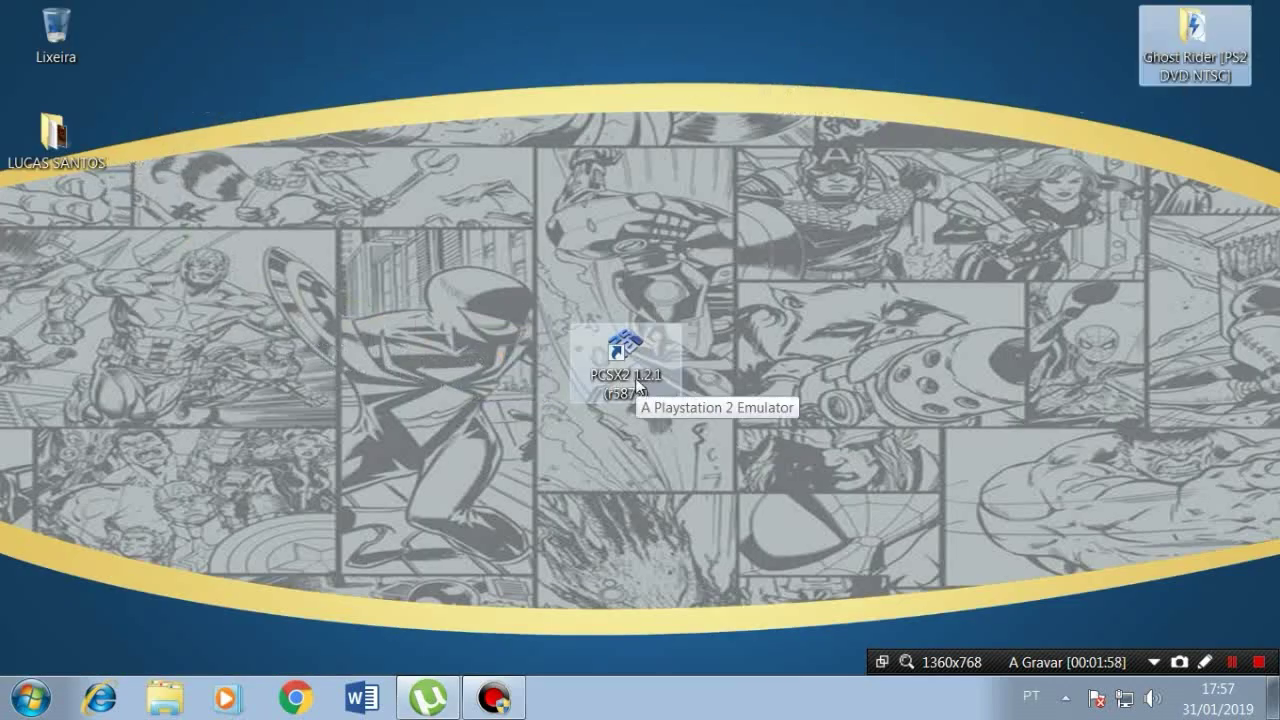
left_click_drag(633, 377, 540, 420)
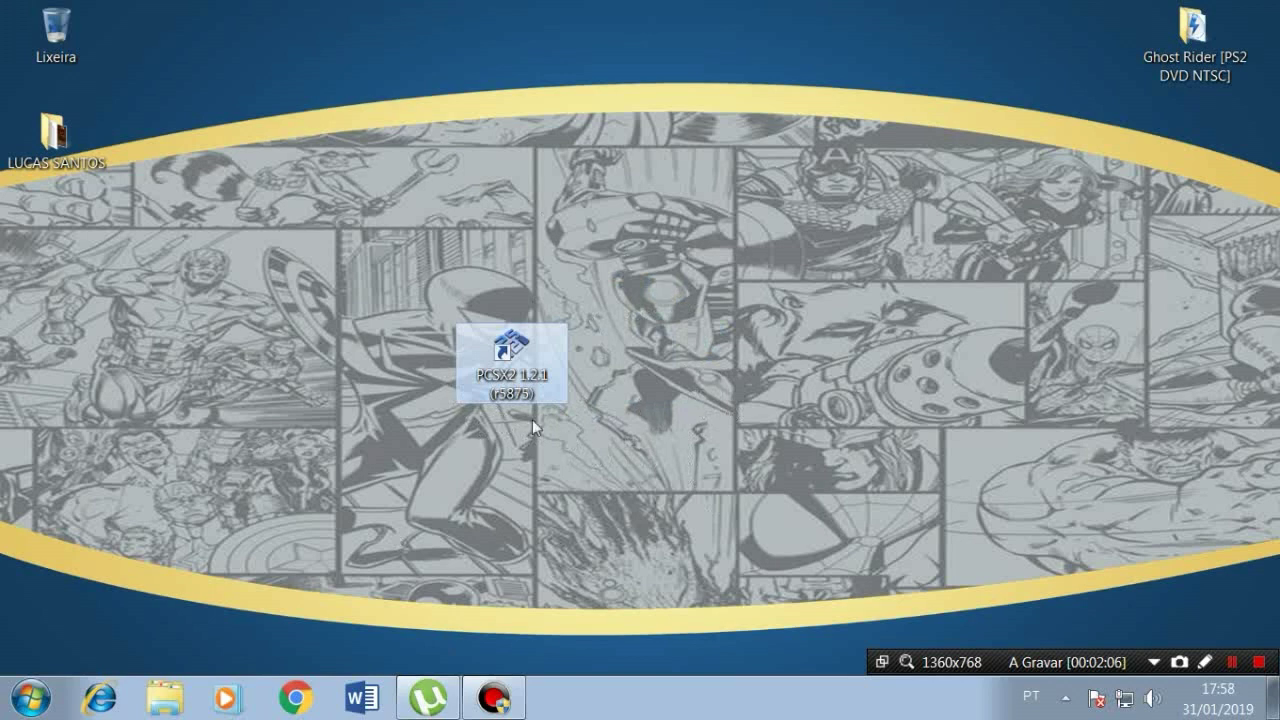
- Launch the PCSX2 1.2.1 emulator from its desktop shortcut and bring its main window to the front
right_click(508, 385)
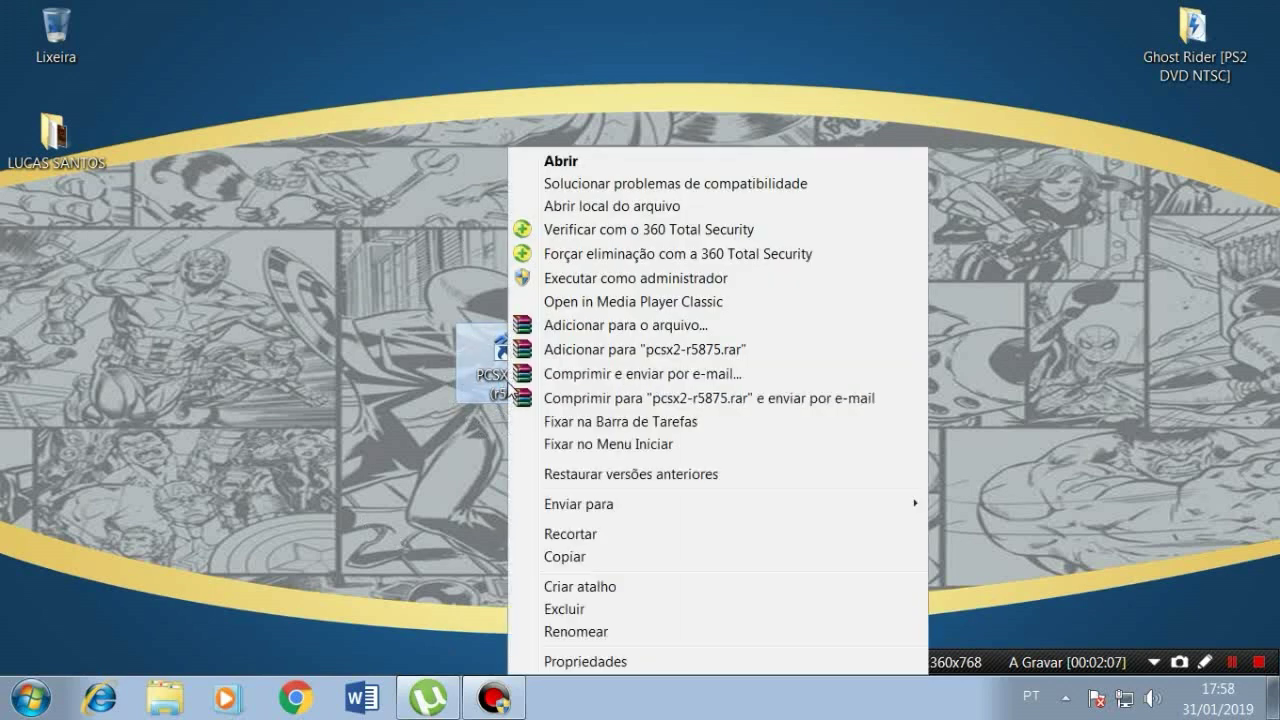
left_click(660, 163)
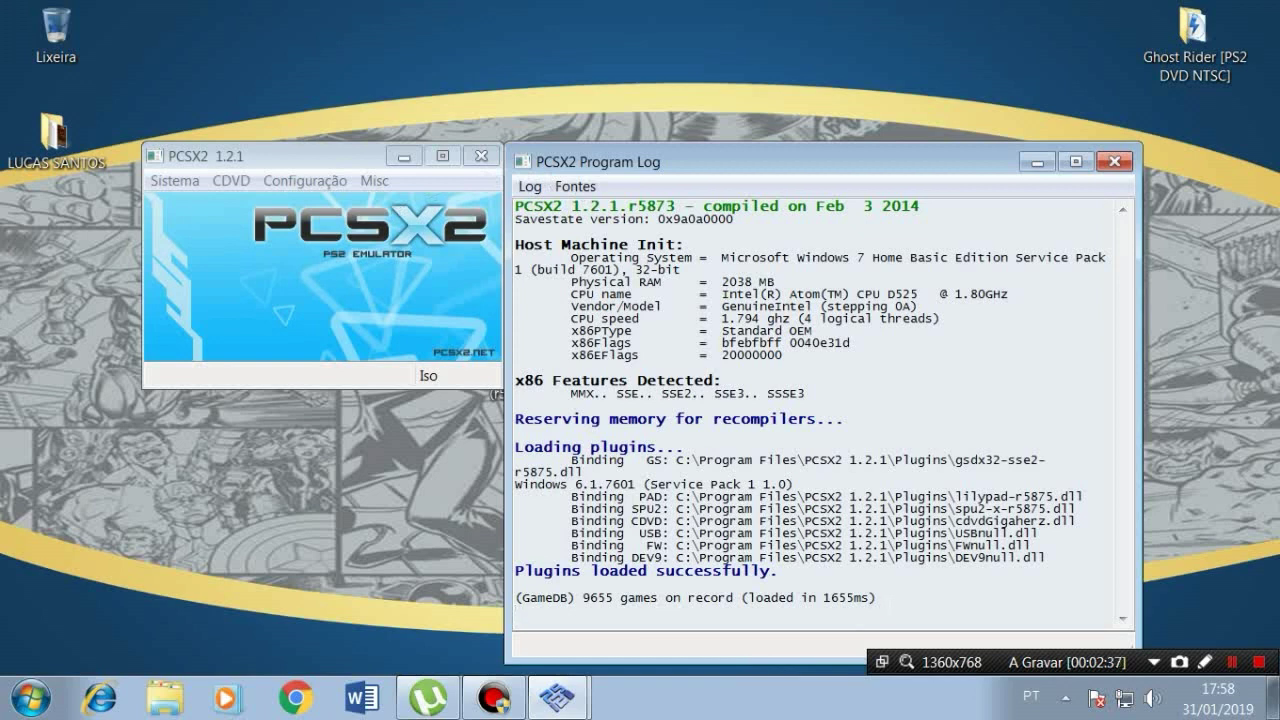
left_click(415, 269)
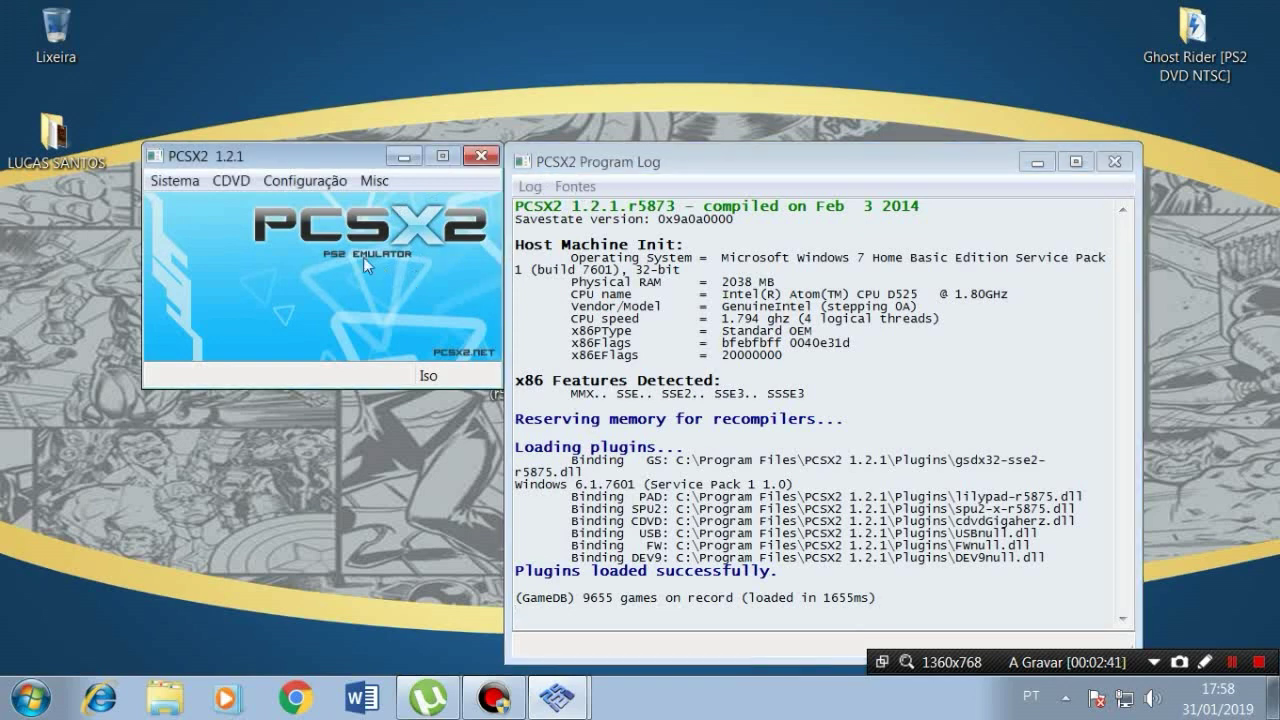
- Open the video (GS) plug-in settings and review the adapter choices, keeping Default Hardware Device
left_click(307, 182)
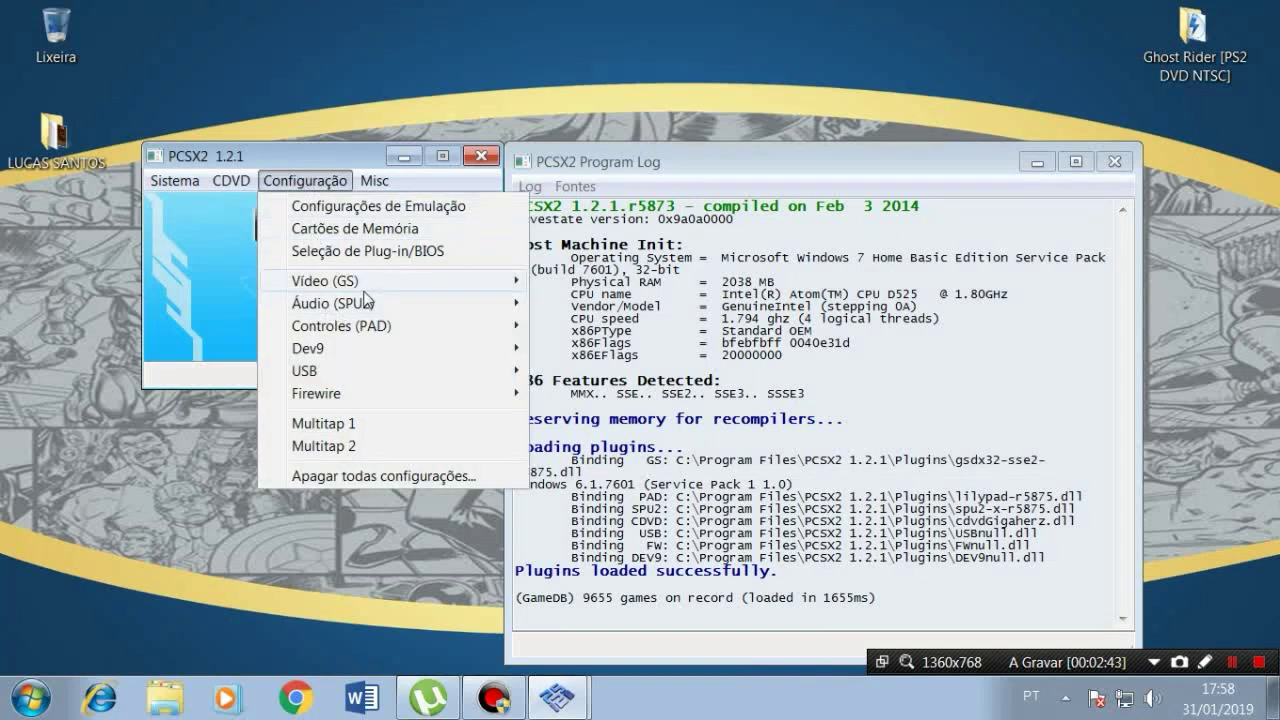
mouse_move(362, 284)
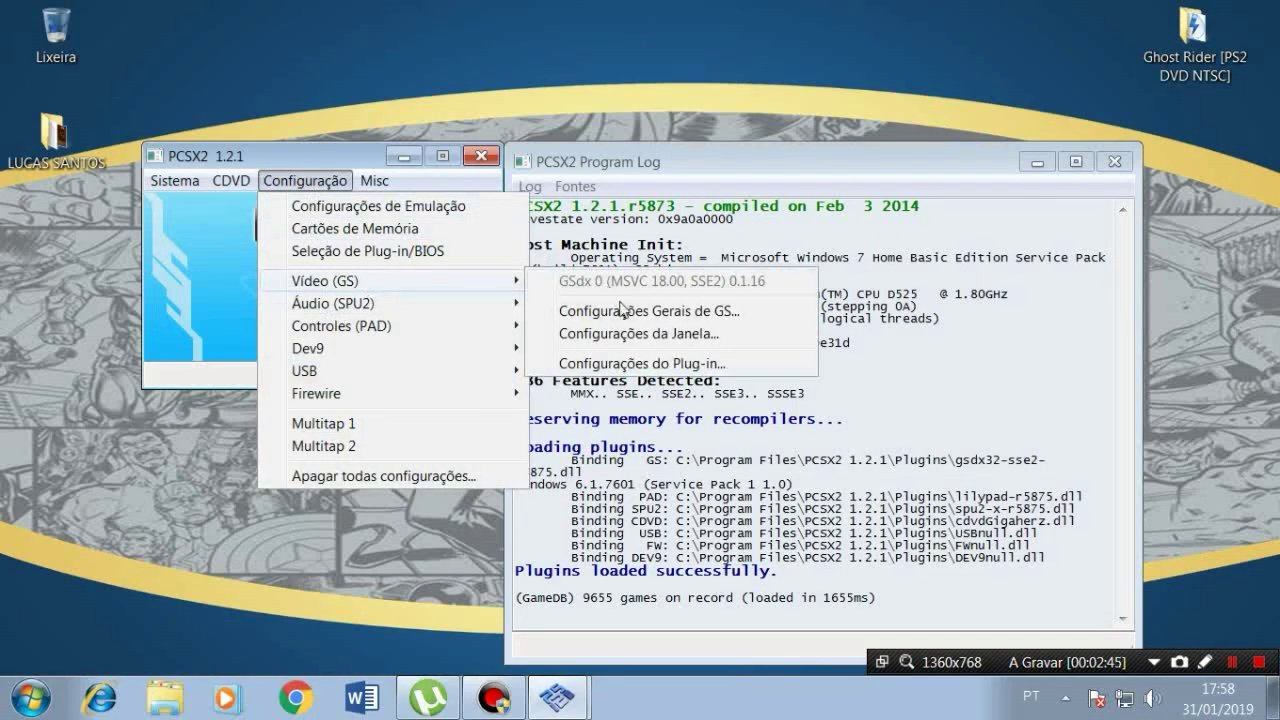
left_click(619, 364)
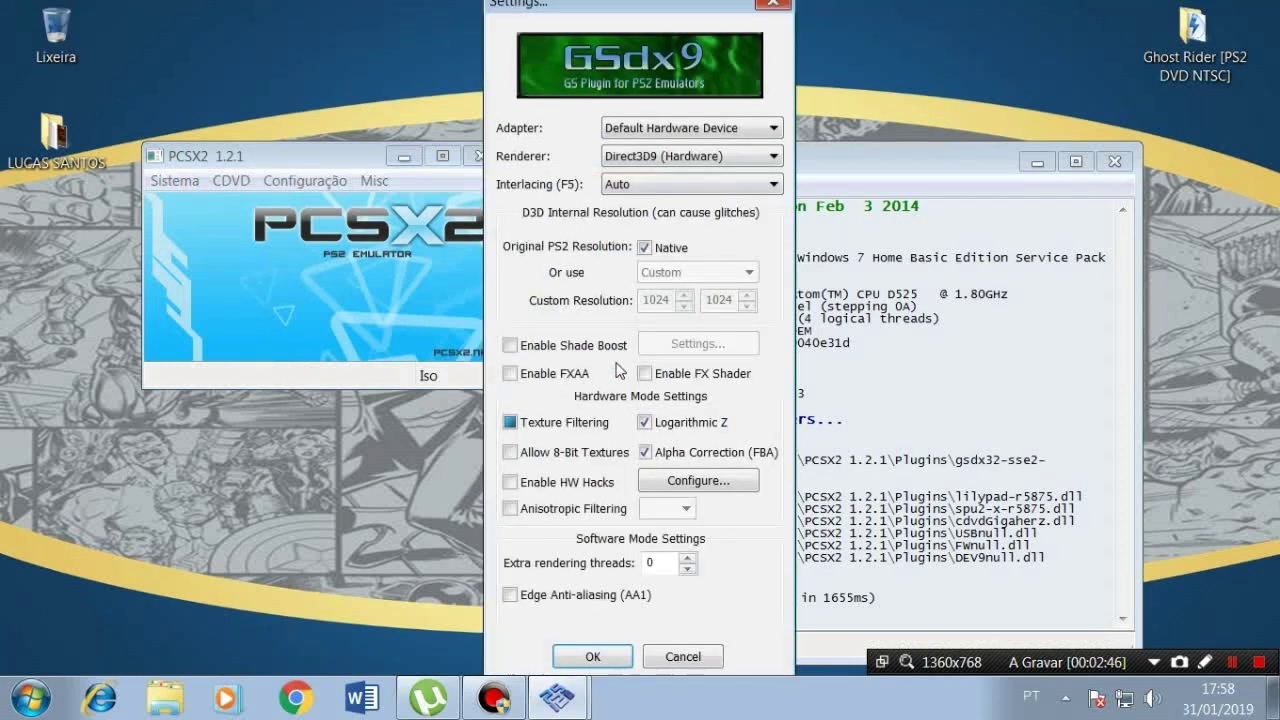
left_click(661, 128)
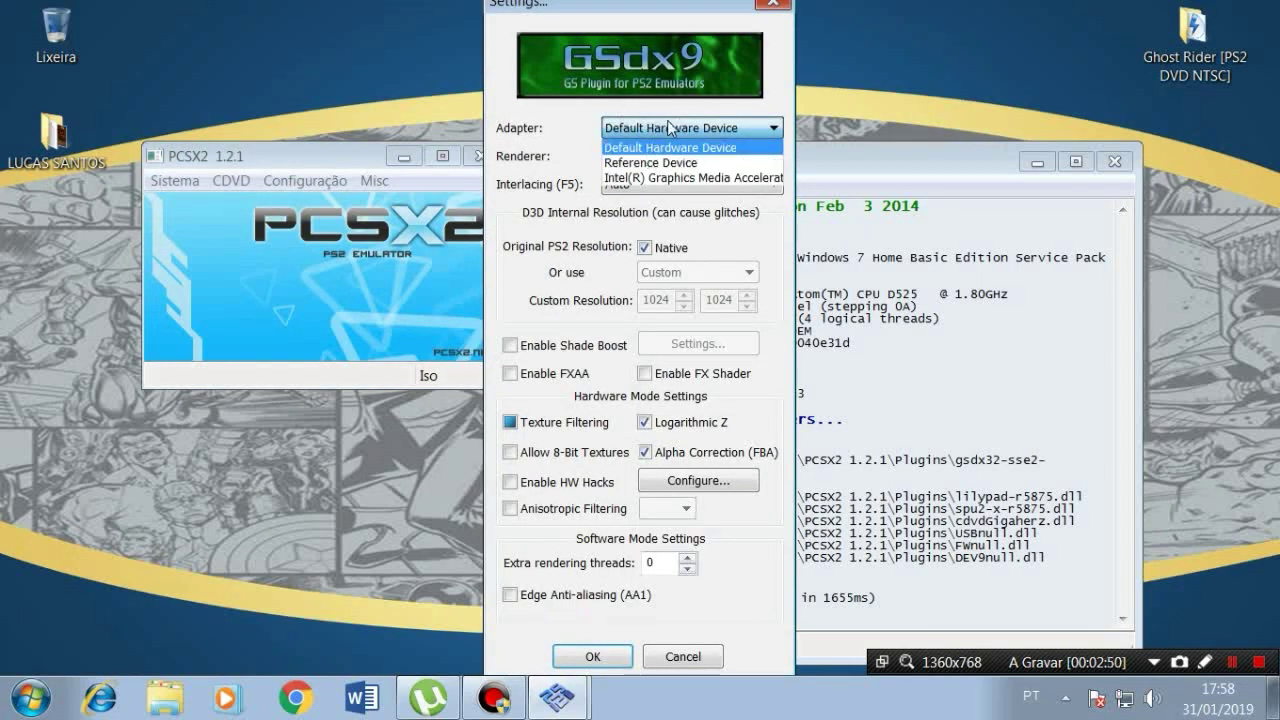
left_click(667, 121)
left_click(667, 121)
left_click(667, 121)
left_click(667, 121)
left_click(667, 121)
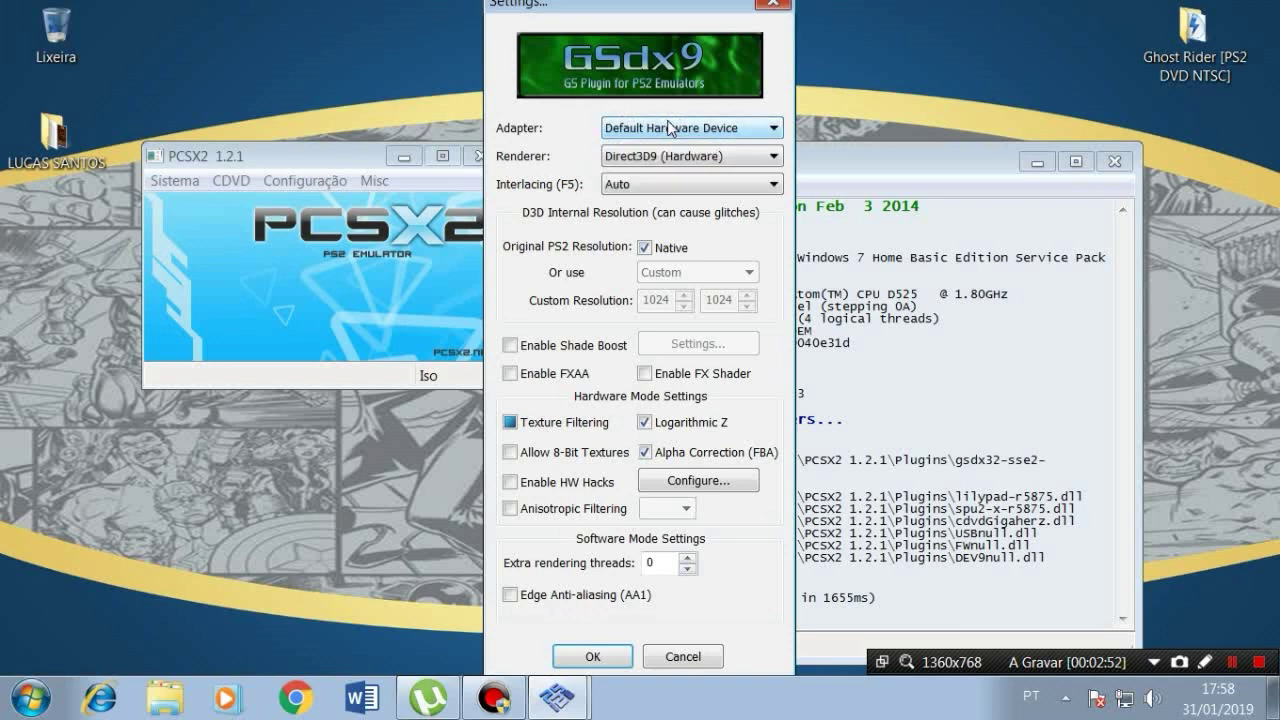
left_click(667, 121)
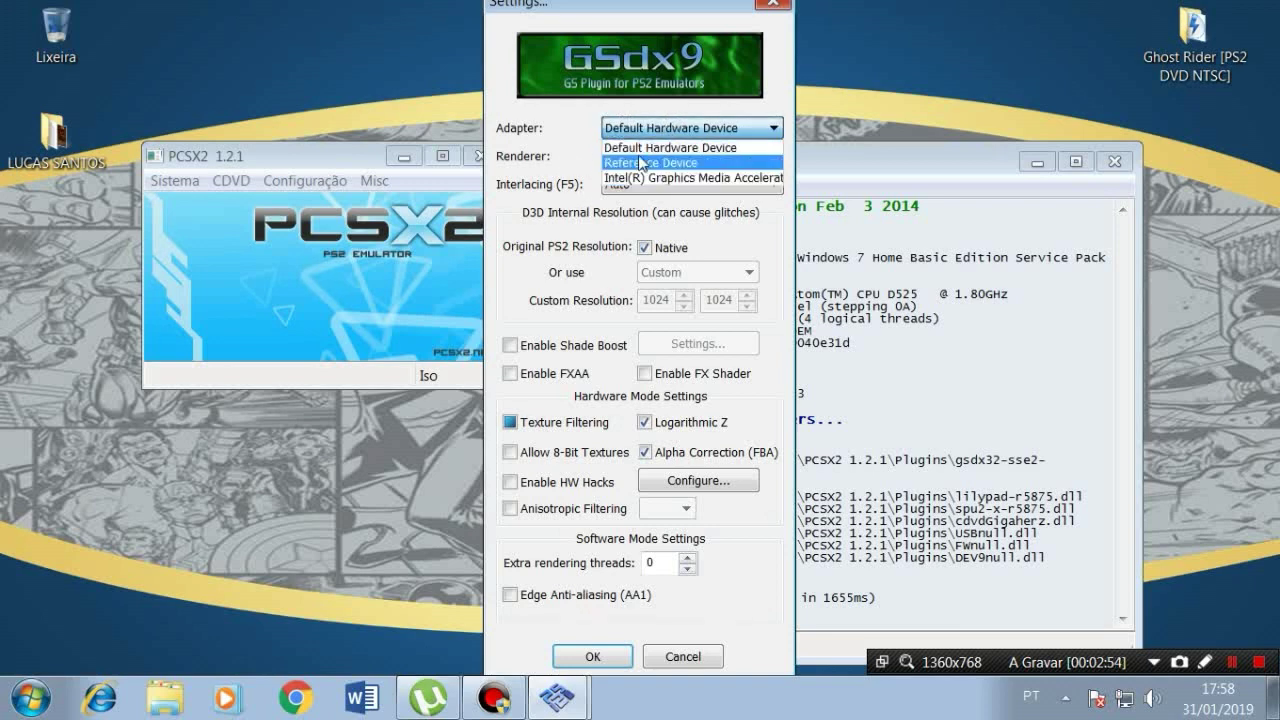
left_click(567, 177)
- Compare the available renderers and set the renderer to Direct3D9 (Hardware)
left_click(726, 160)
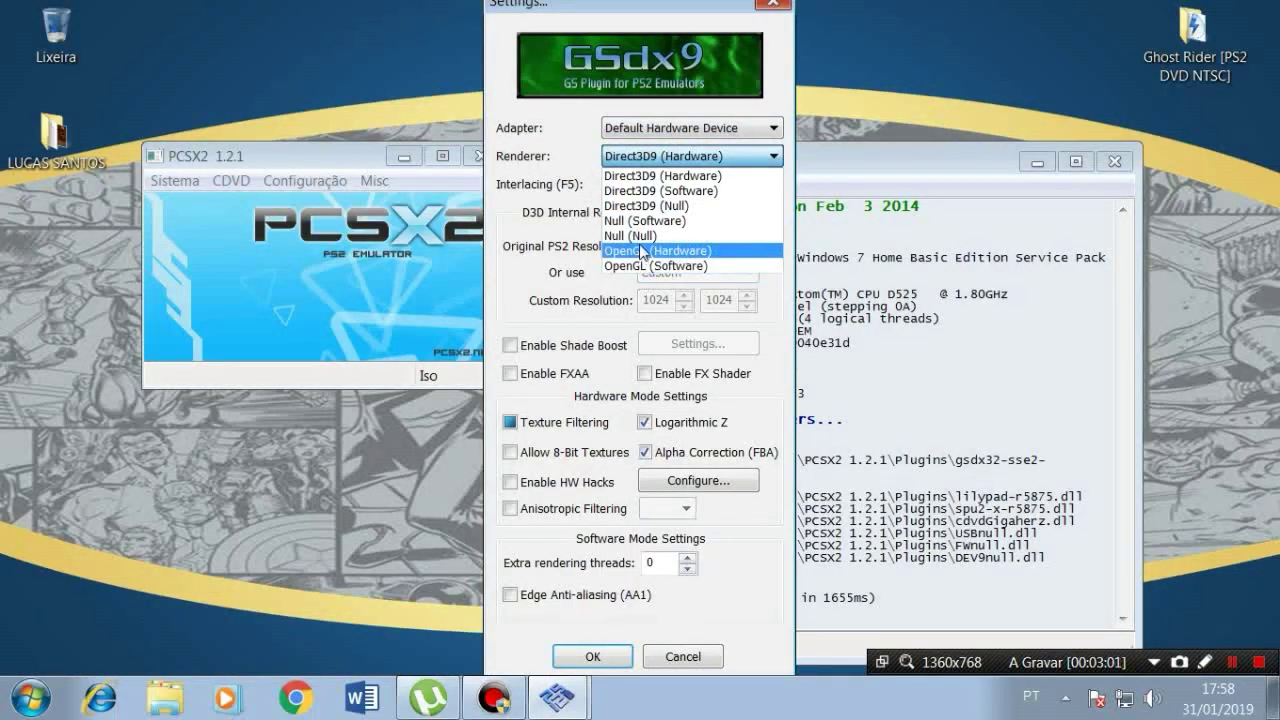
left_click(640, 176)
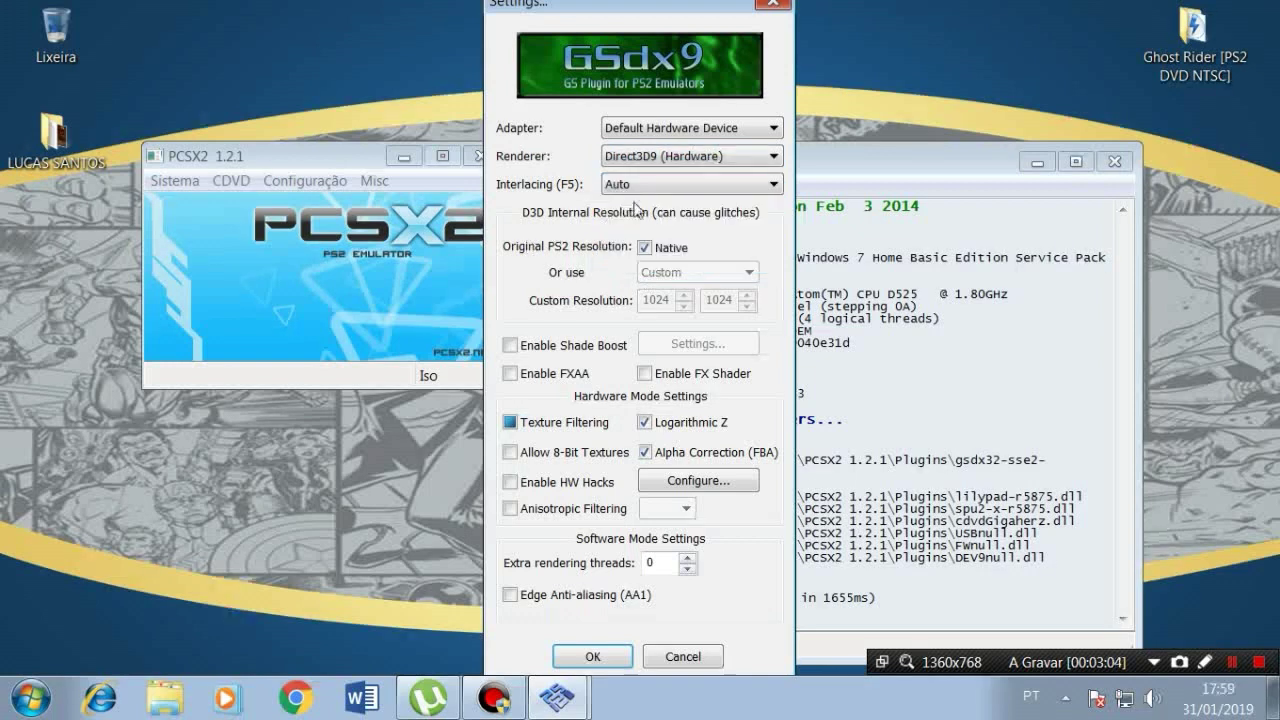
left_click(706, 160)
left_click(706, 160)
left_click(706, 160)
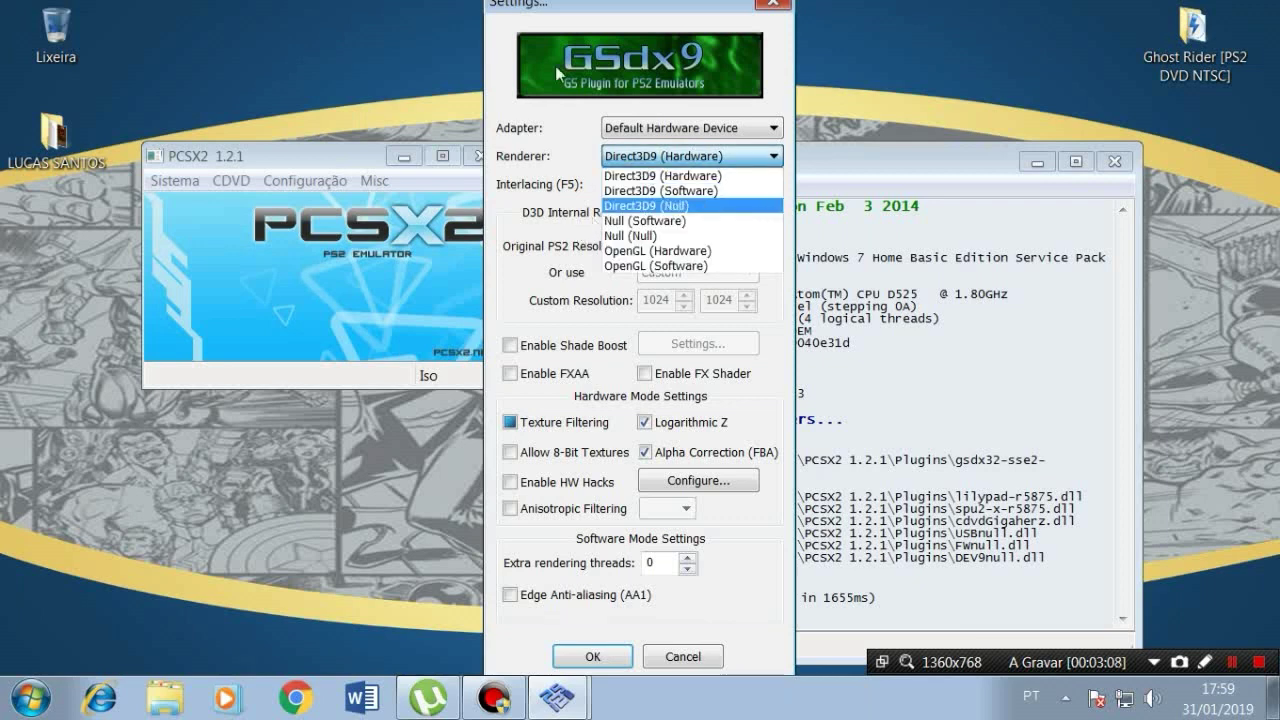
left_click(664, 191)
left_click(668, 160)
left_click(668, 176)
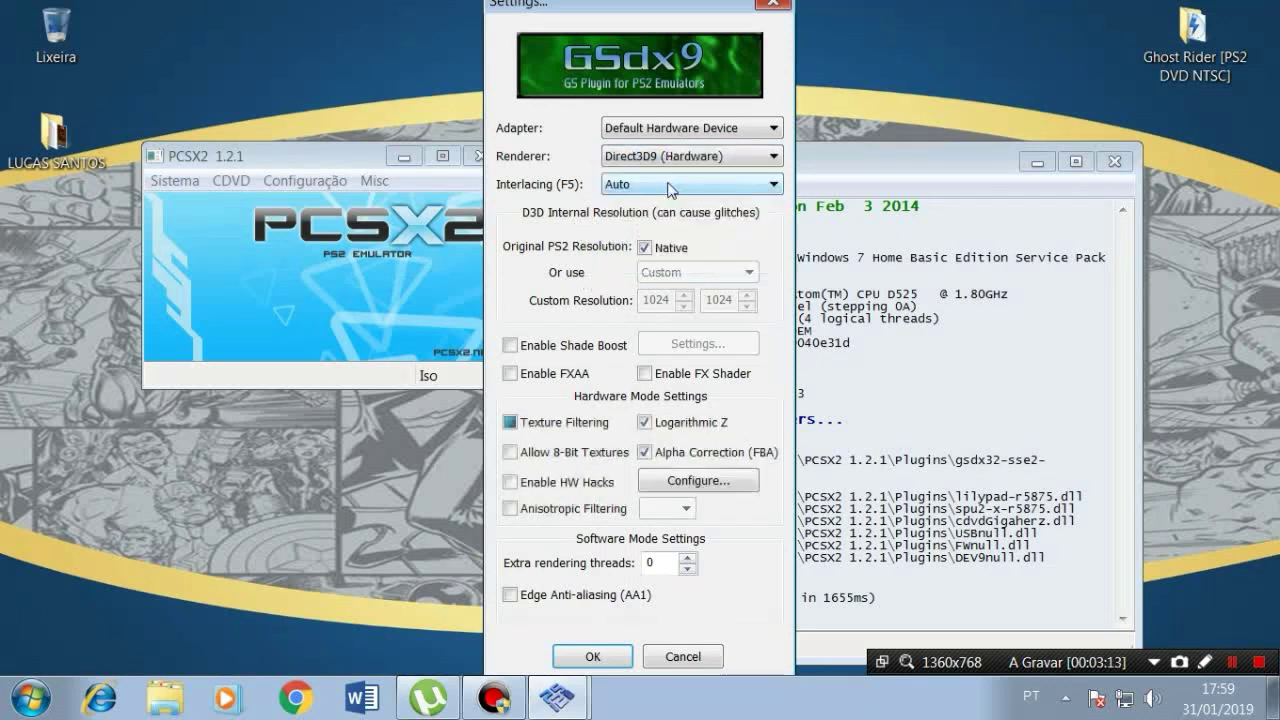
- Set interlacing to Auto with the original PS2 resolution at Native, and accept the video plug-in settings
left_click(735, 186)
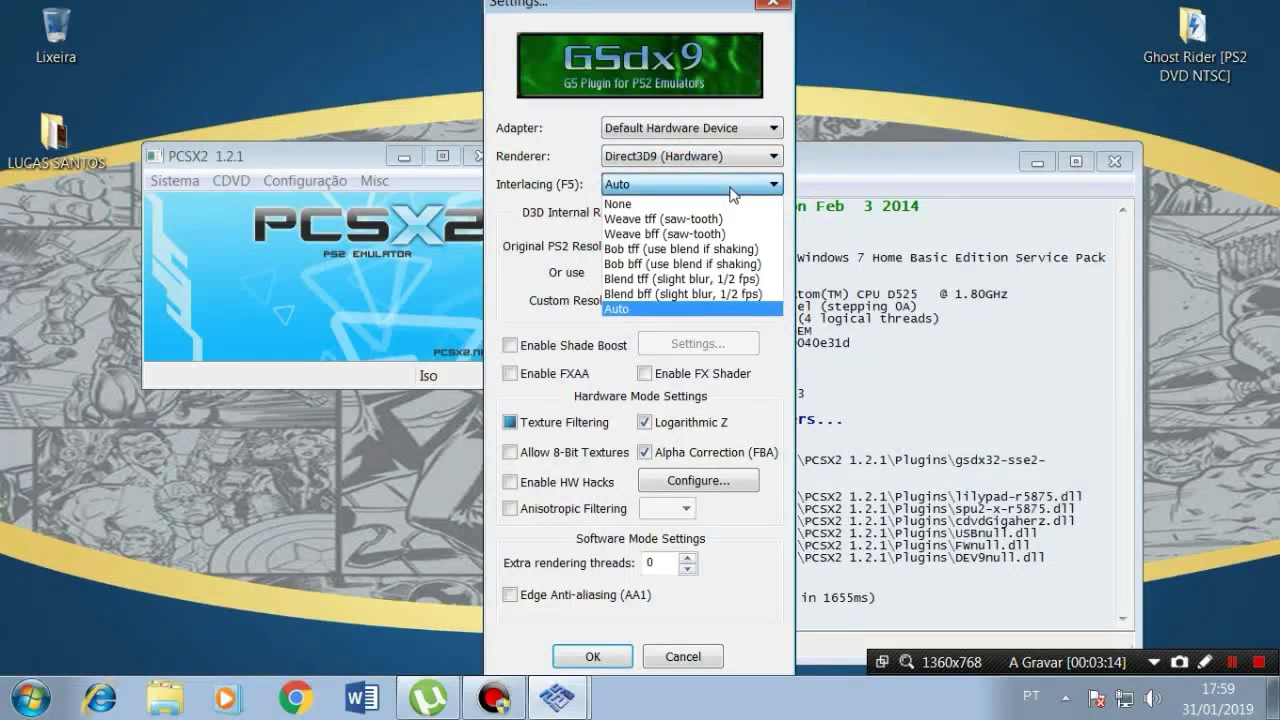
left_click(658, 312)
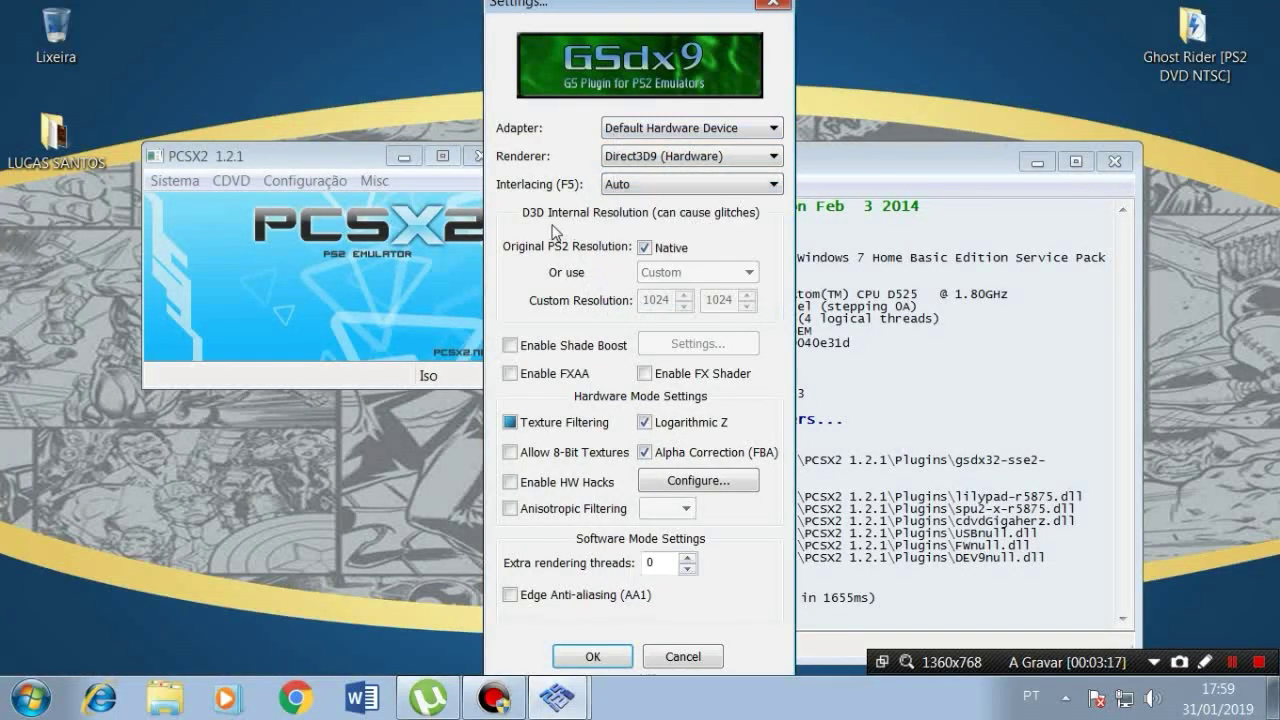
left_click(645, 247)
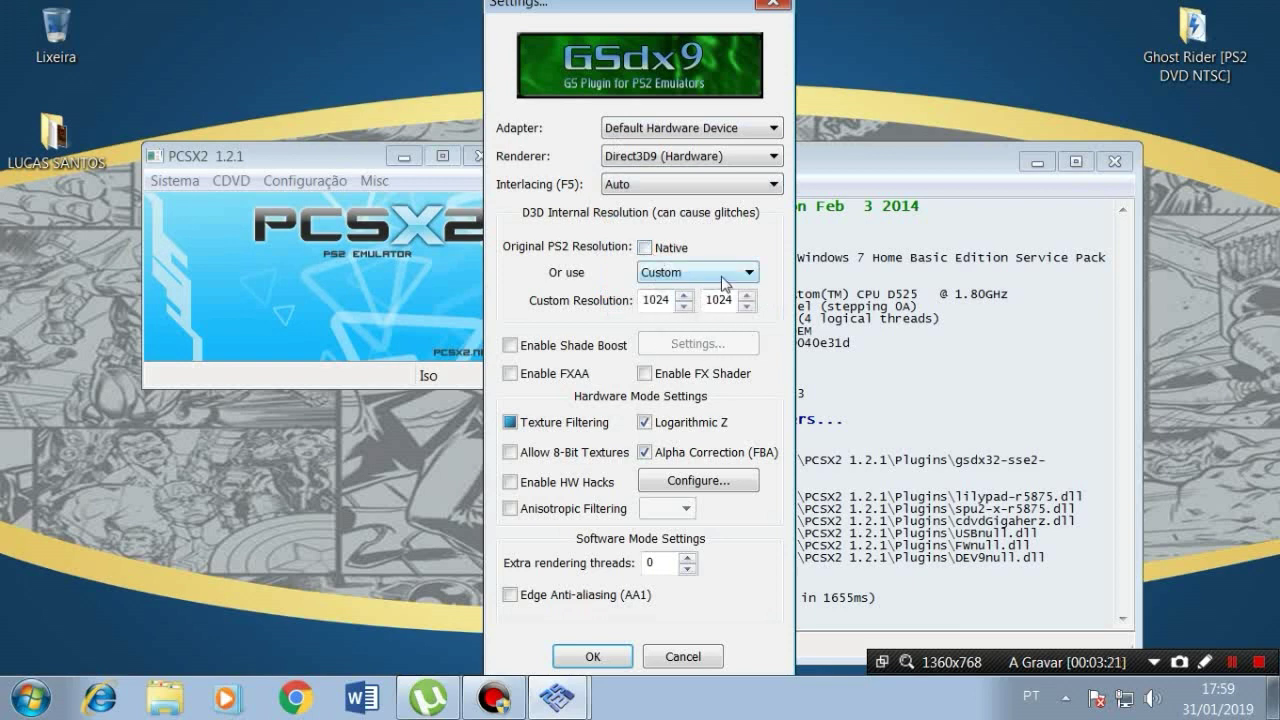
left_click(649, 247)
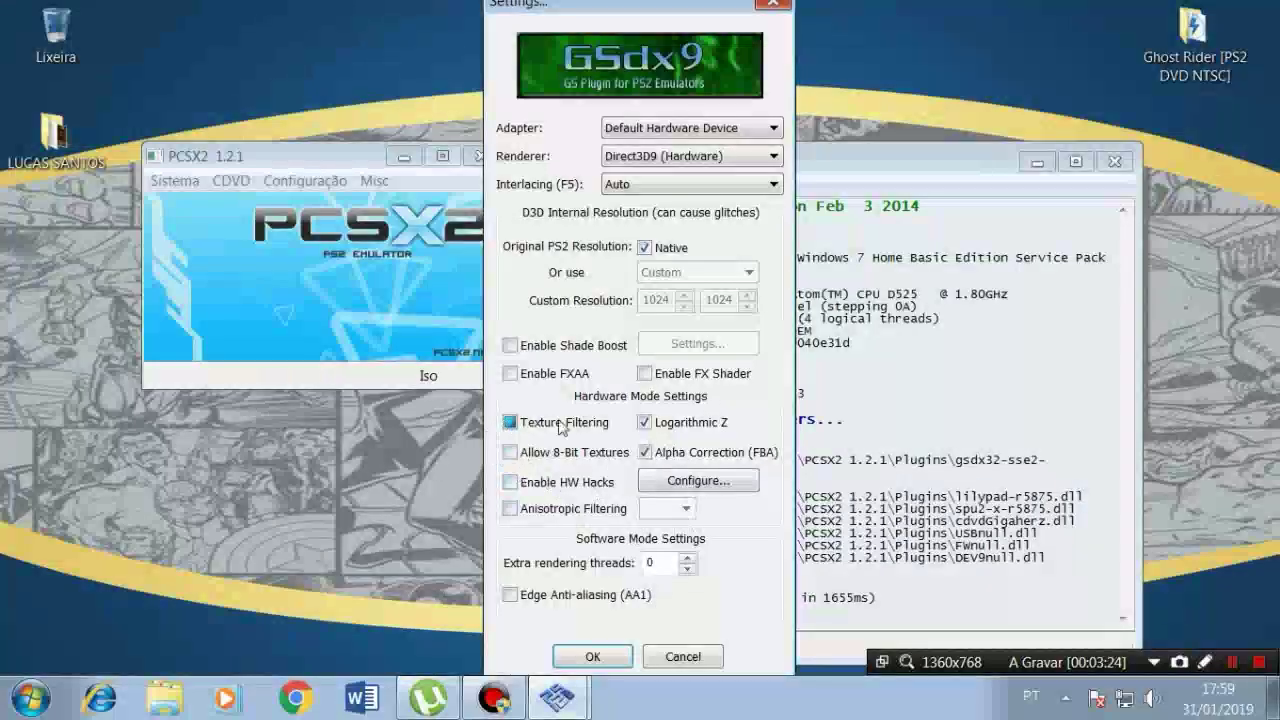
left_click(592, 656)
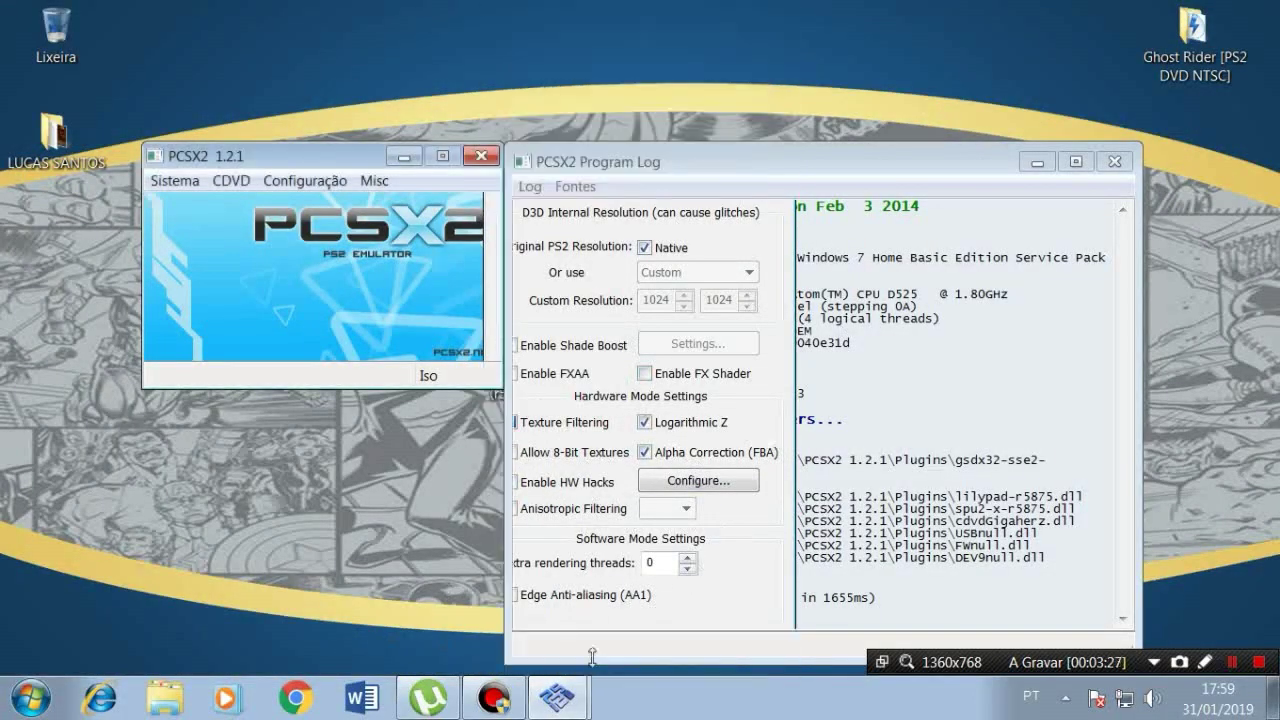
- Open the audio (SPU2) plug-in settings and accept them with their existing options
left_click(311, 180)
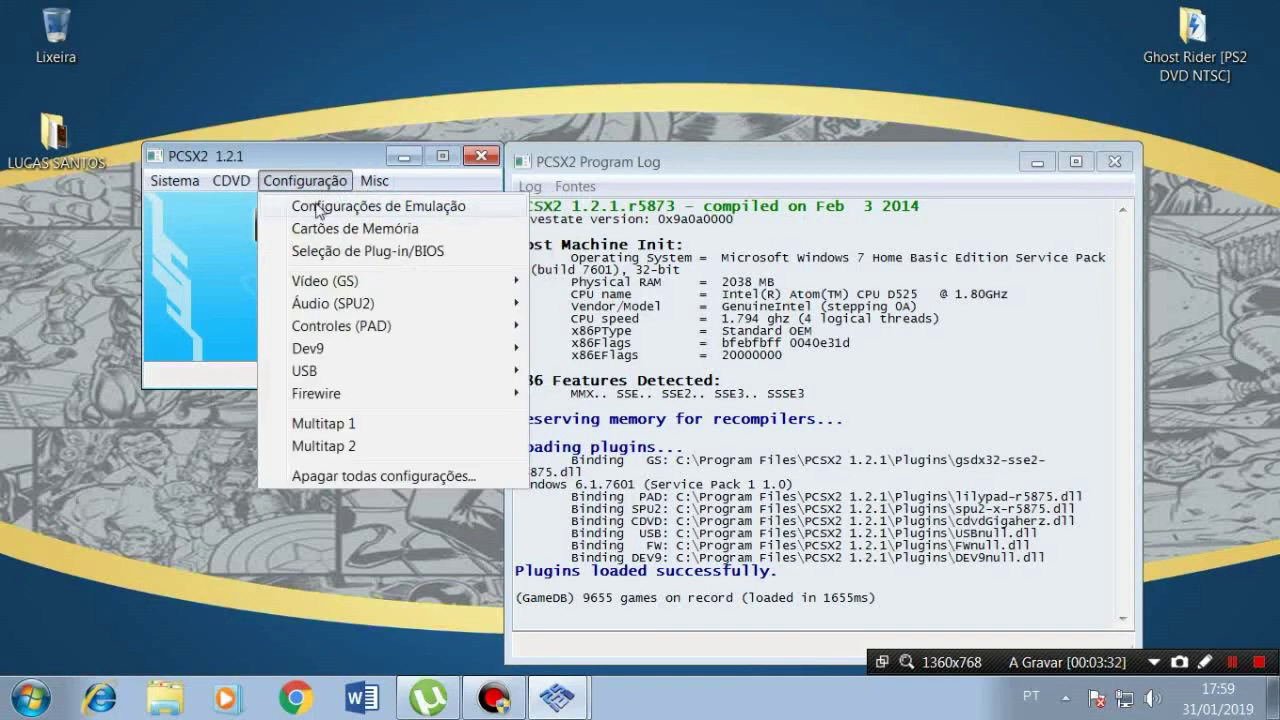
mouse_move(360, 305)
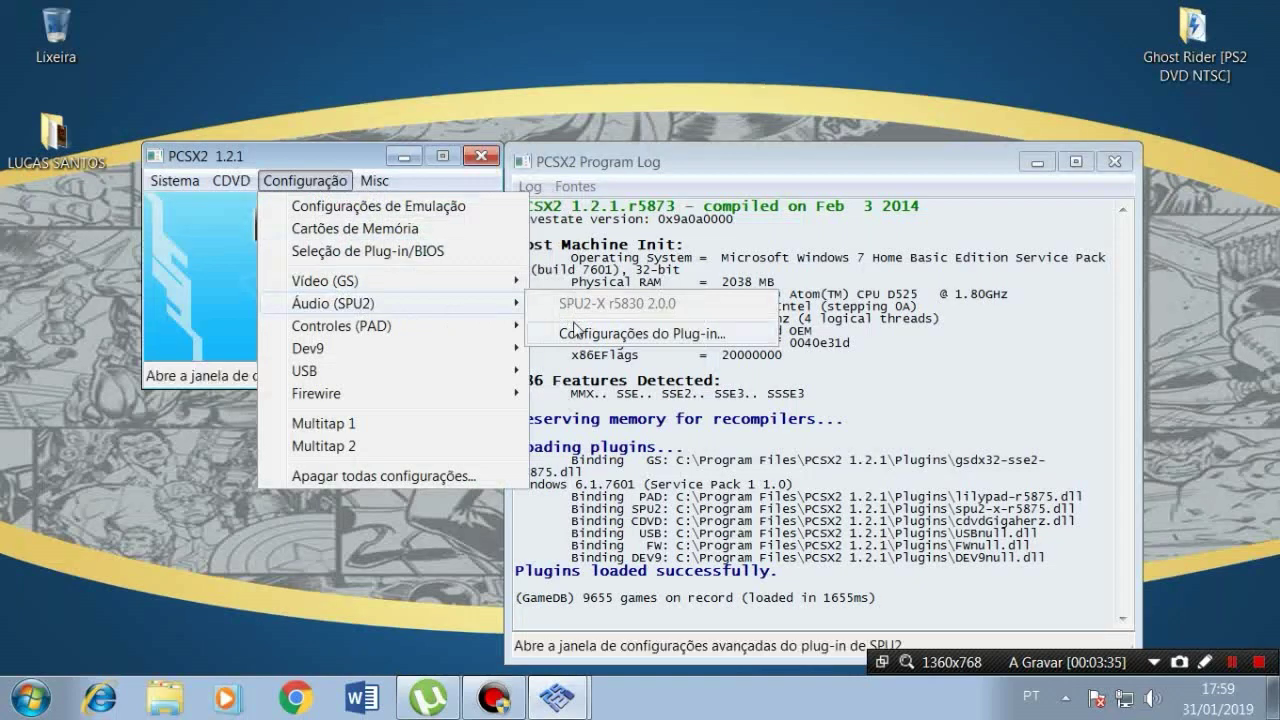
left_click(580, 334)
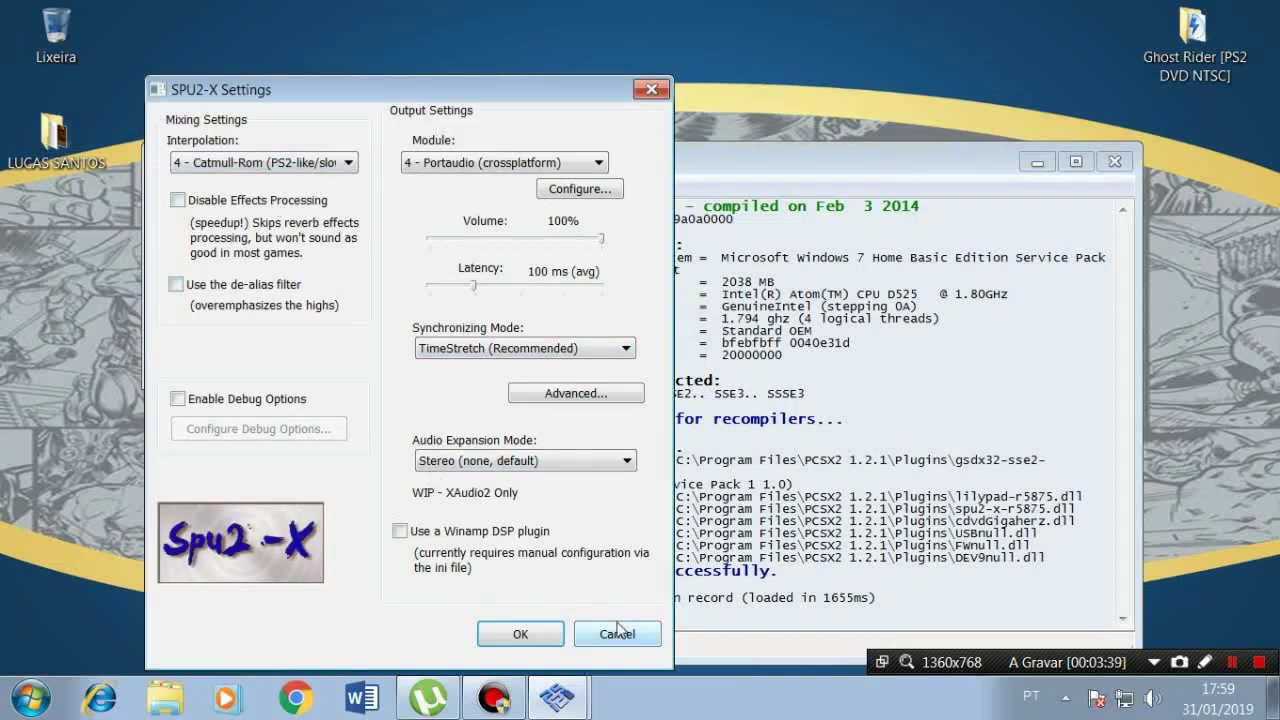
left_click(532, 636)
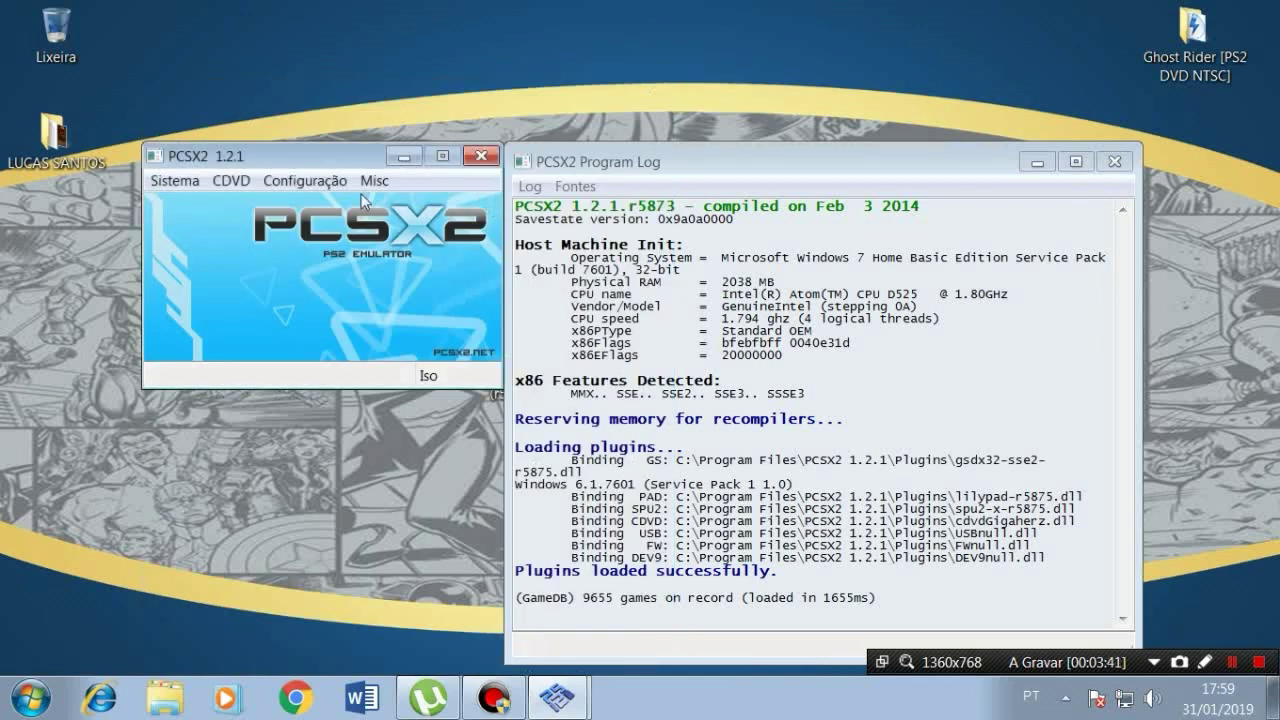
- Open the controller (PAD) plug-in settings and show the button bindings for Pad 1
left_click(318, 180)
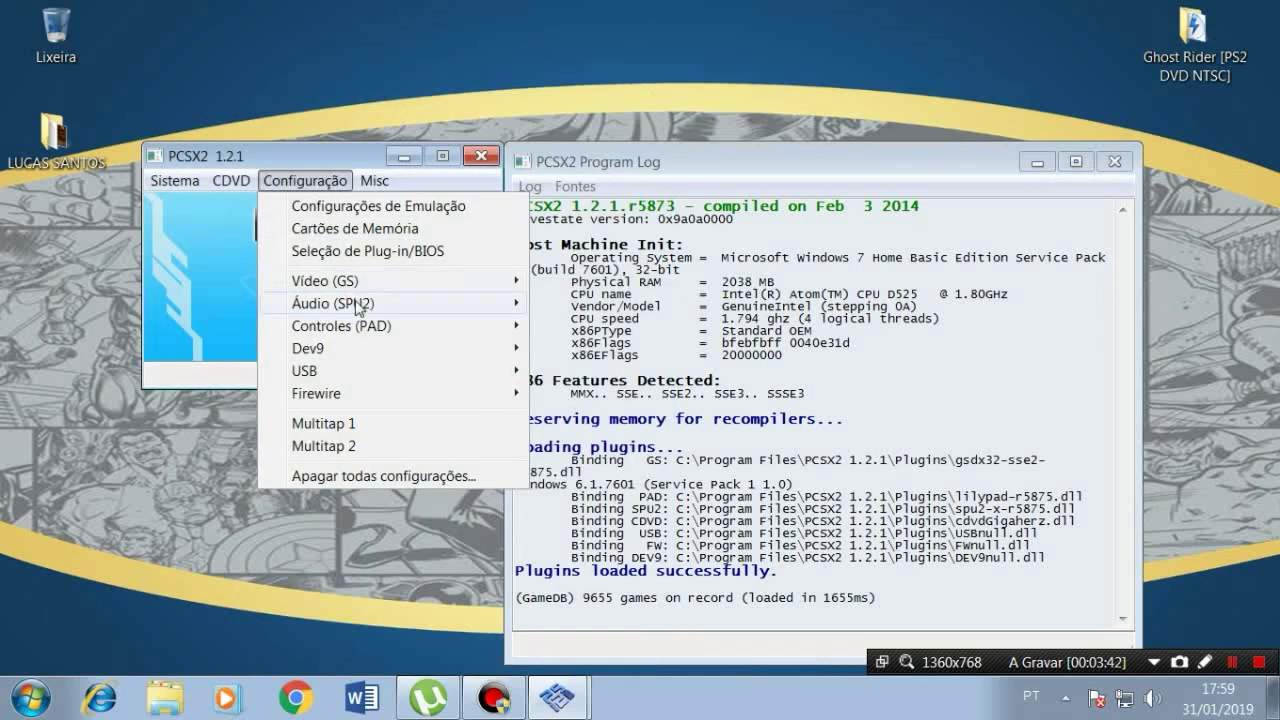
mouse_move(392, 335)
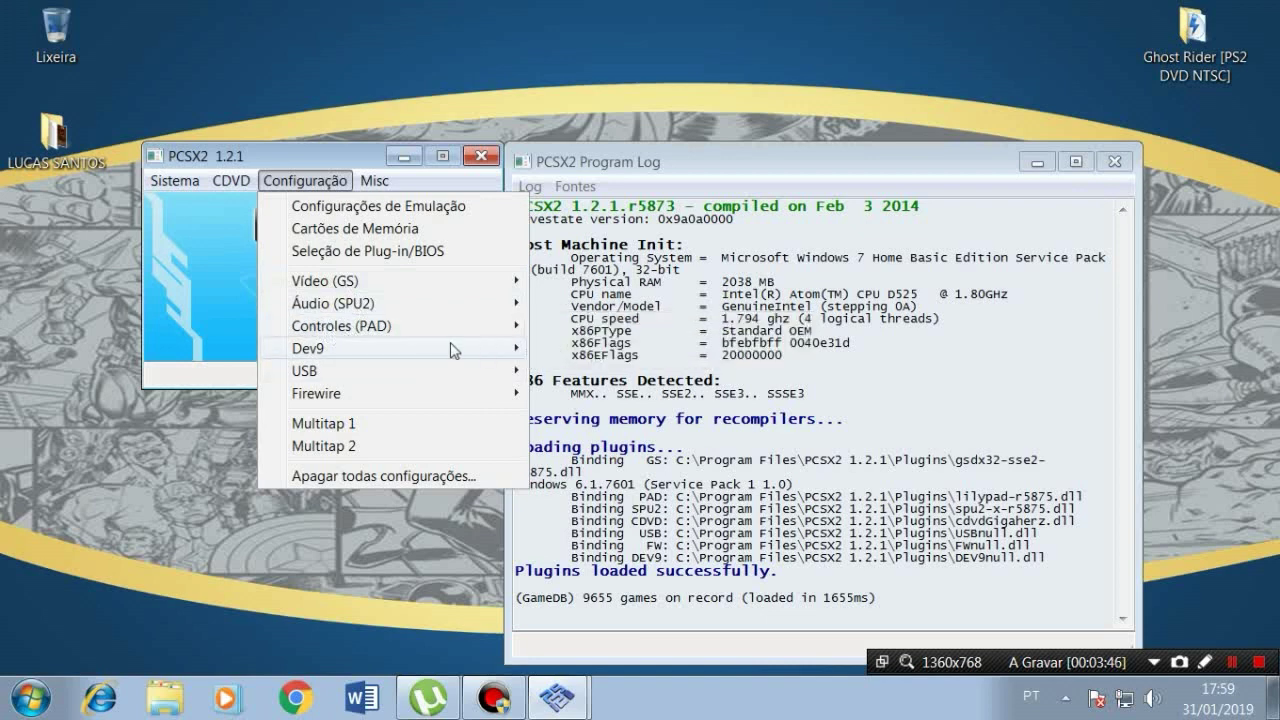
mouse_move(515, 326)
left_click(593, 357)
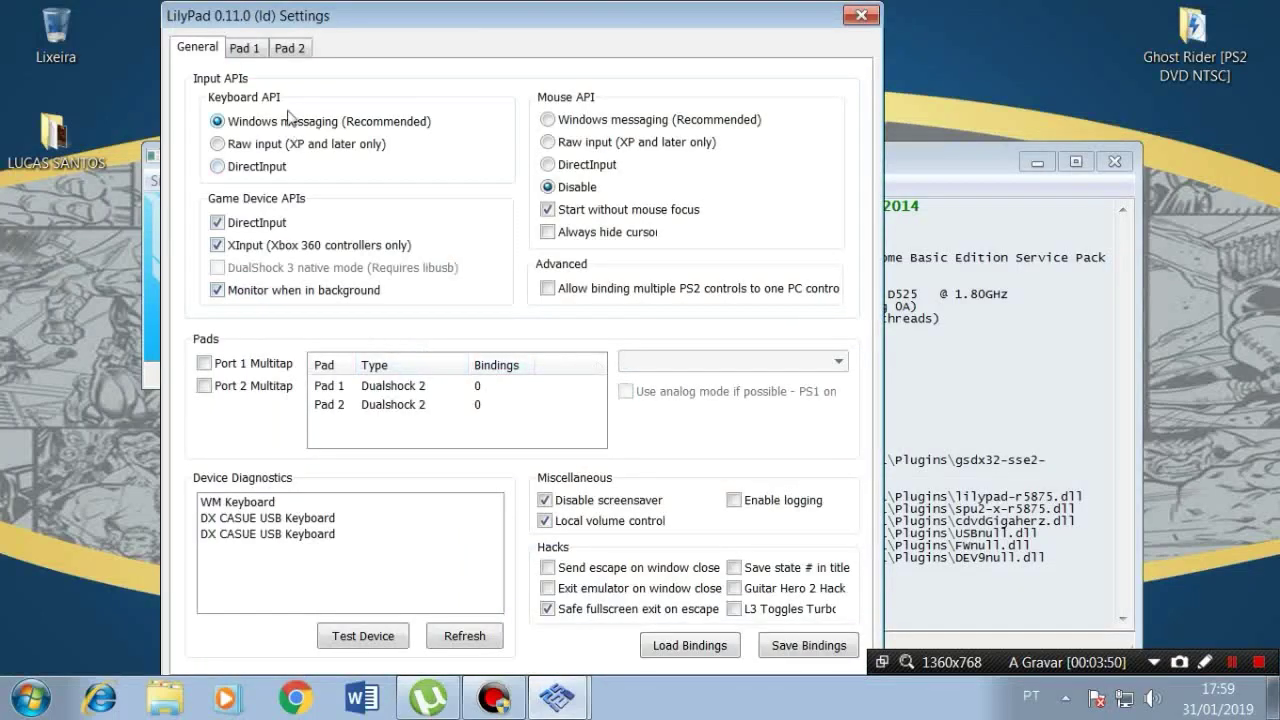
left_click(241, 52)
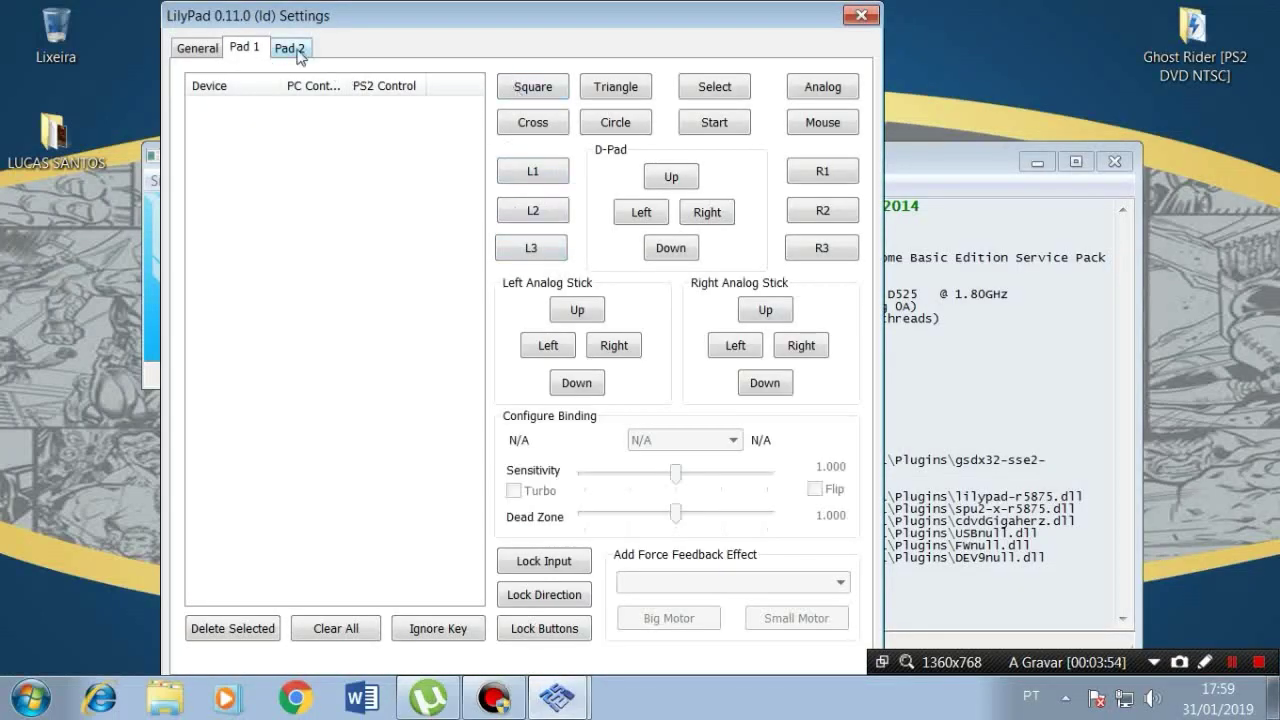
- Compare the Pad 1 and Pad 2 binding pages, ending on Pad 1
left_click(298, 50)
left_click(221, 50)
left_click(244, 50)
left_click(272, 50)
left_click(251, 49)
left_click(286, 51)
left_click(247, 52)
left_click(288, 52)
left_click(259, 56)
- Go through Pad 1's Cross, Triangle, Circle, Select and Start controls without assigning any keys
left_click(538, 133)
left_click(531, 134)
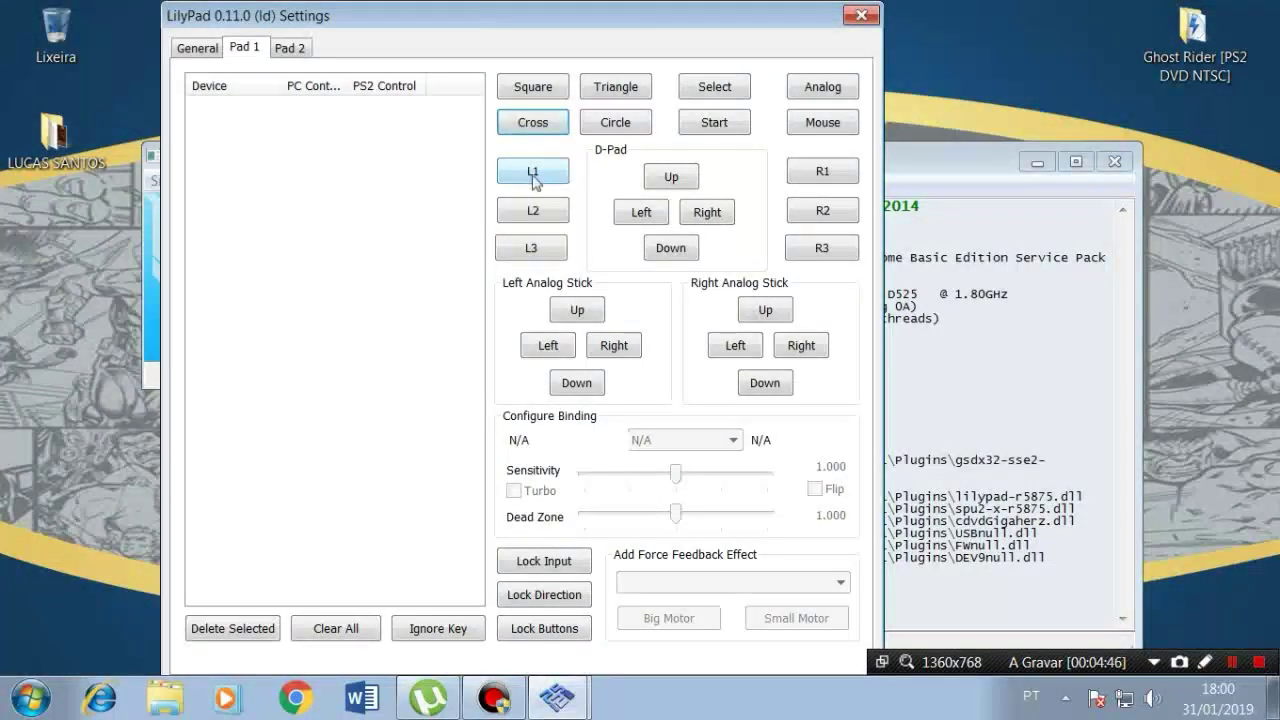
left_click(629, 90)
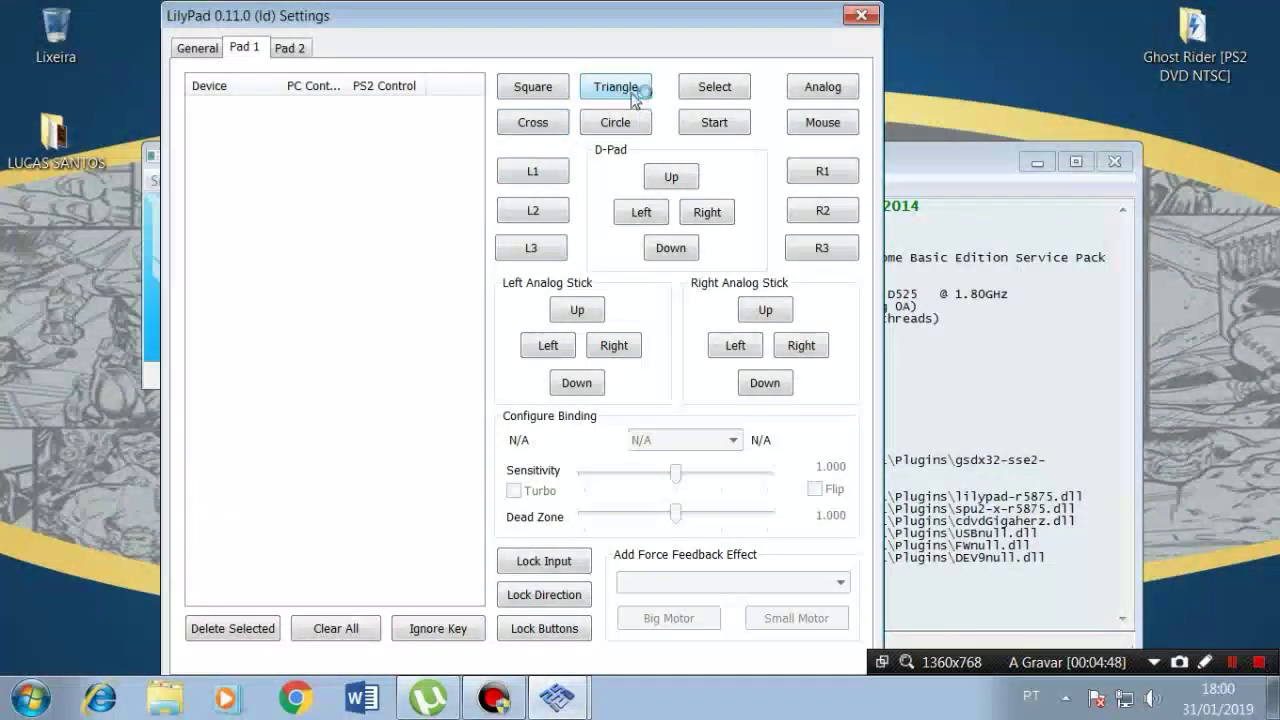
left_click(628, 94)
left_click(629, 93)
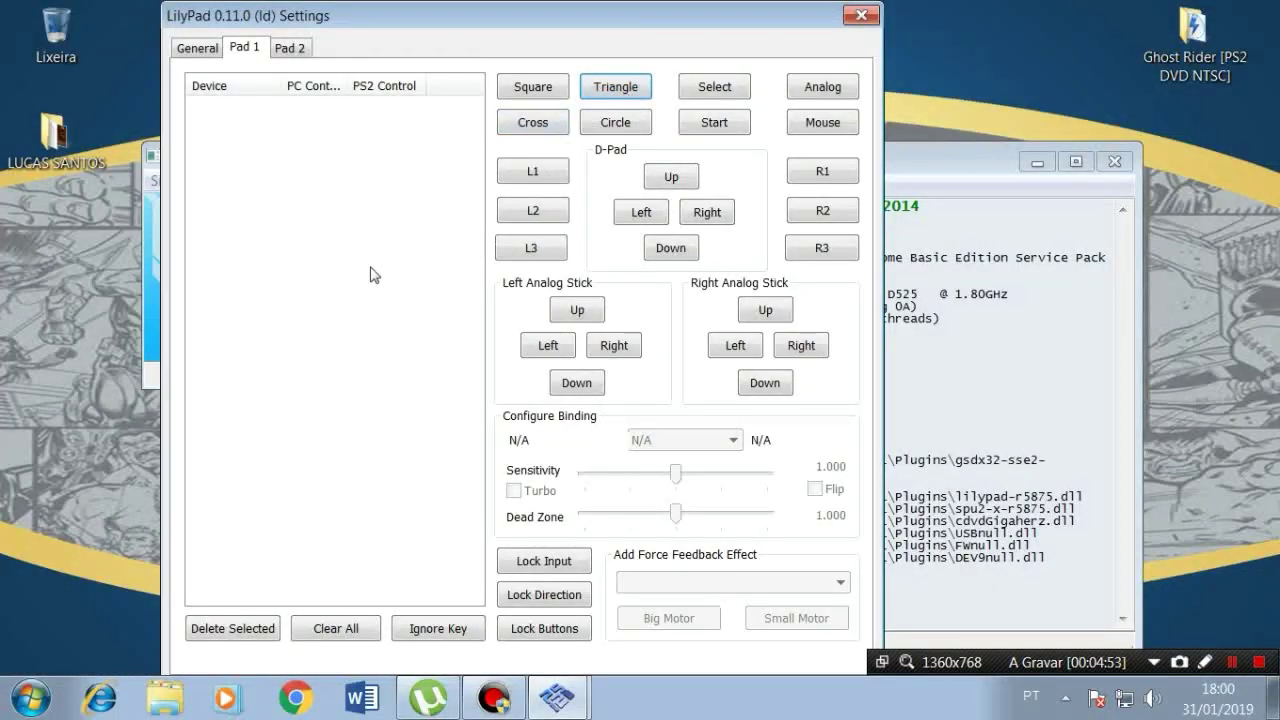
left_click(621, 128)
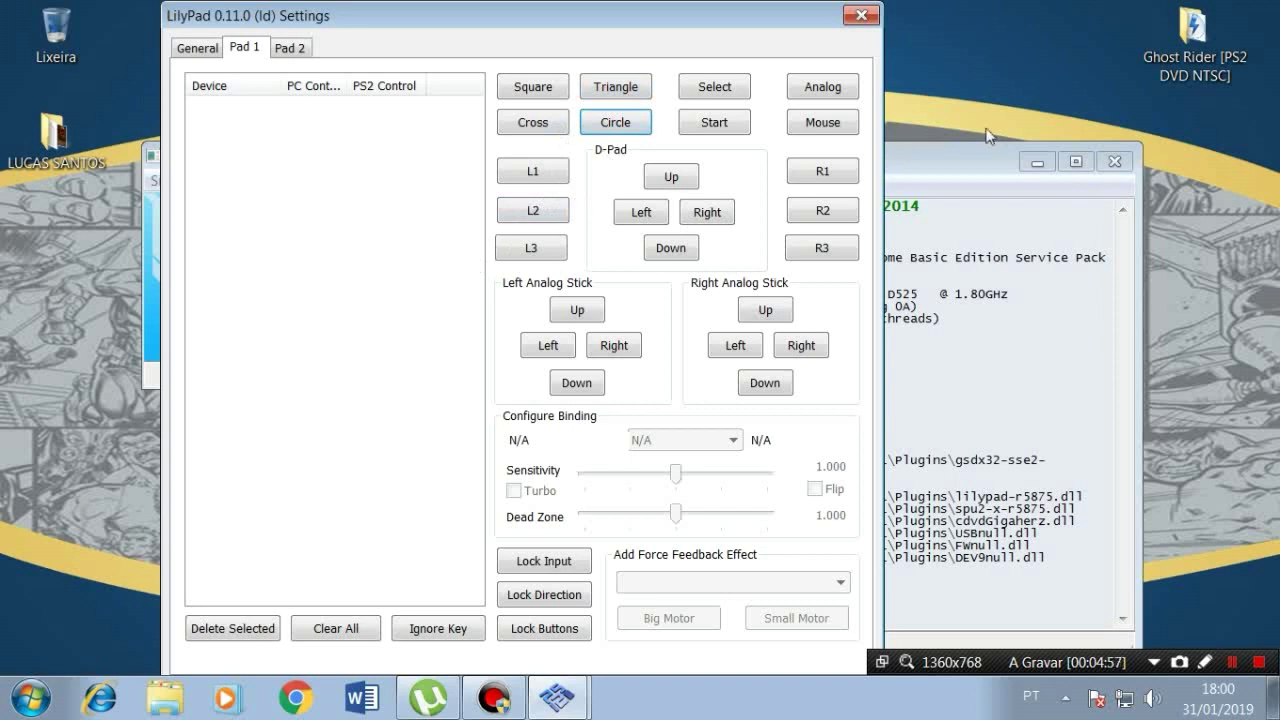
left_click(702, 96)
left_click(712, 122)
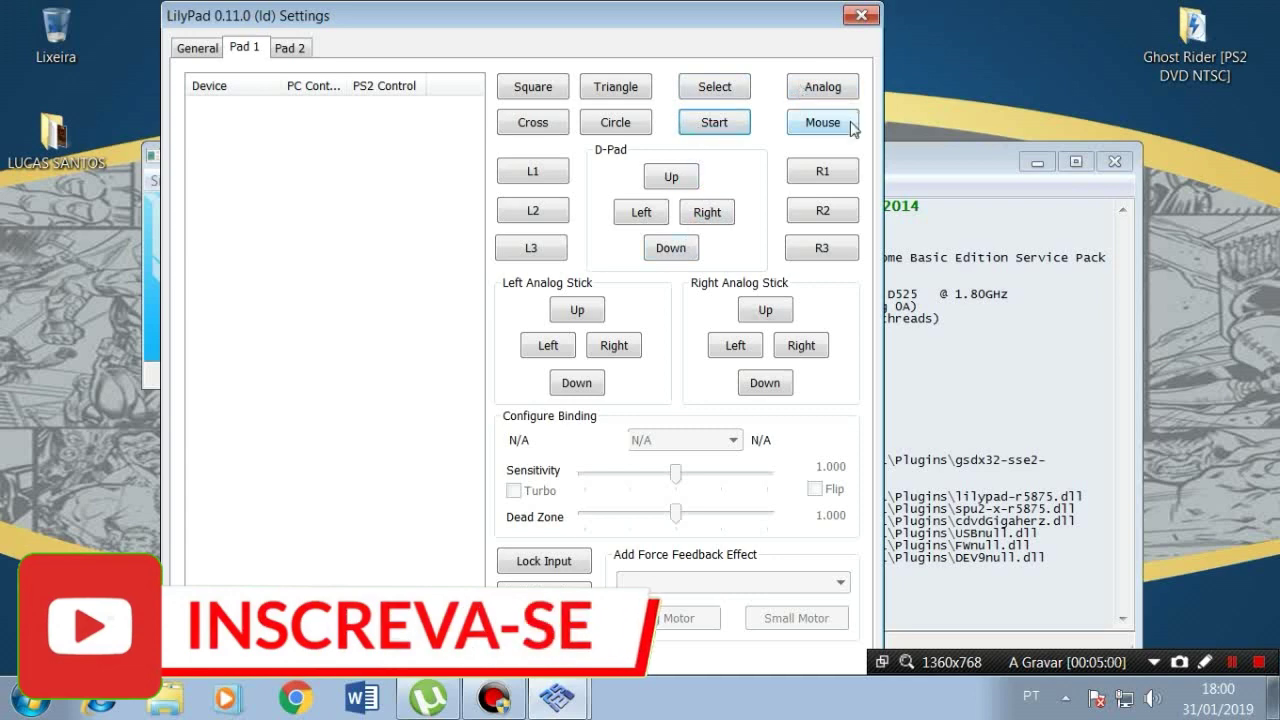
- Go through Pad 1's L1 to L3, D-pad directions and R1 to R3 controls without assigning any keys
left_click(546, 187)
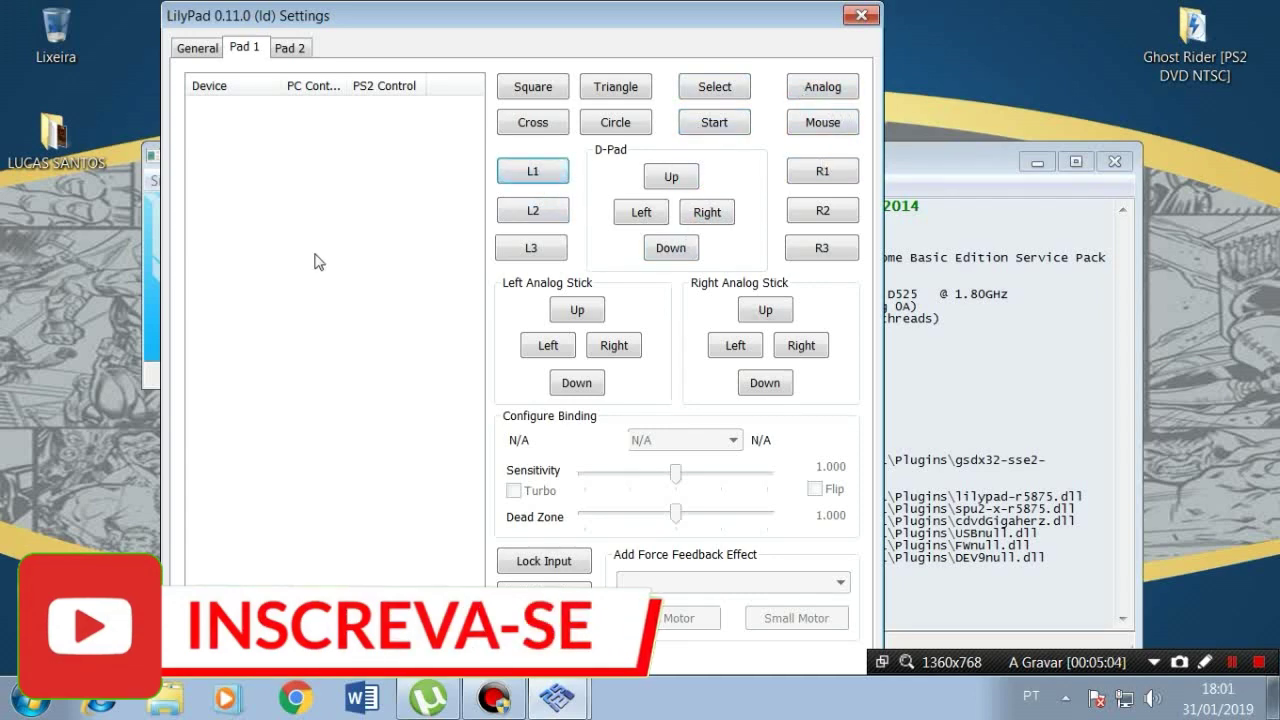
left_click(519, 213)
left_click(523, 250)
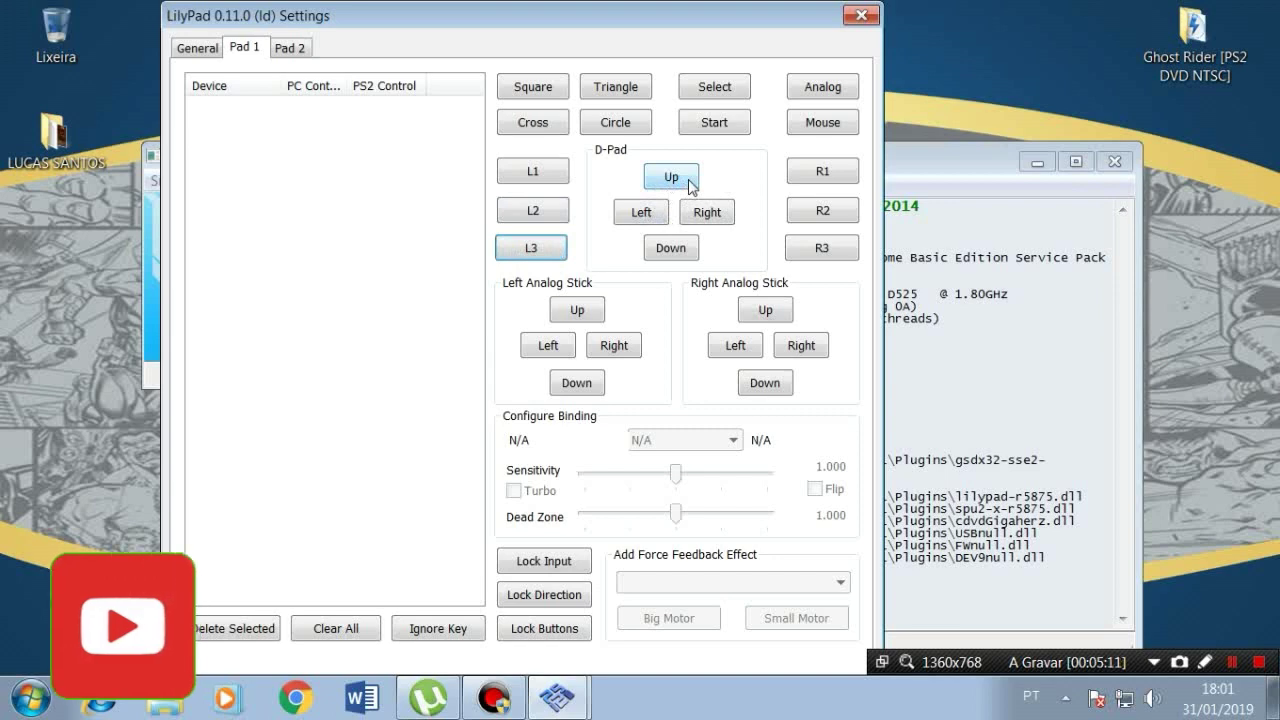
left_click(670, 186)
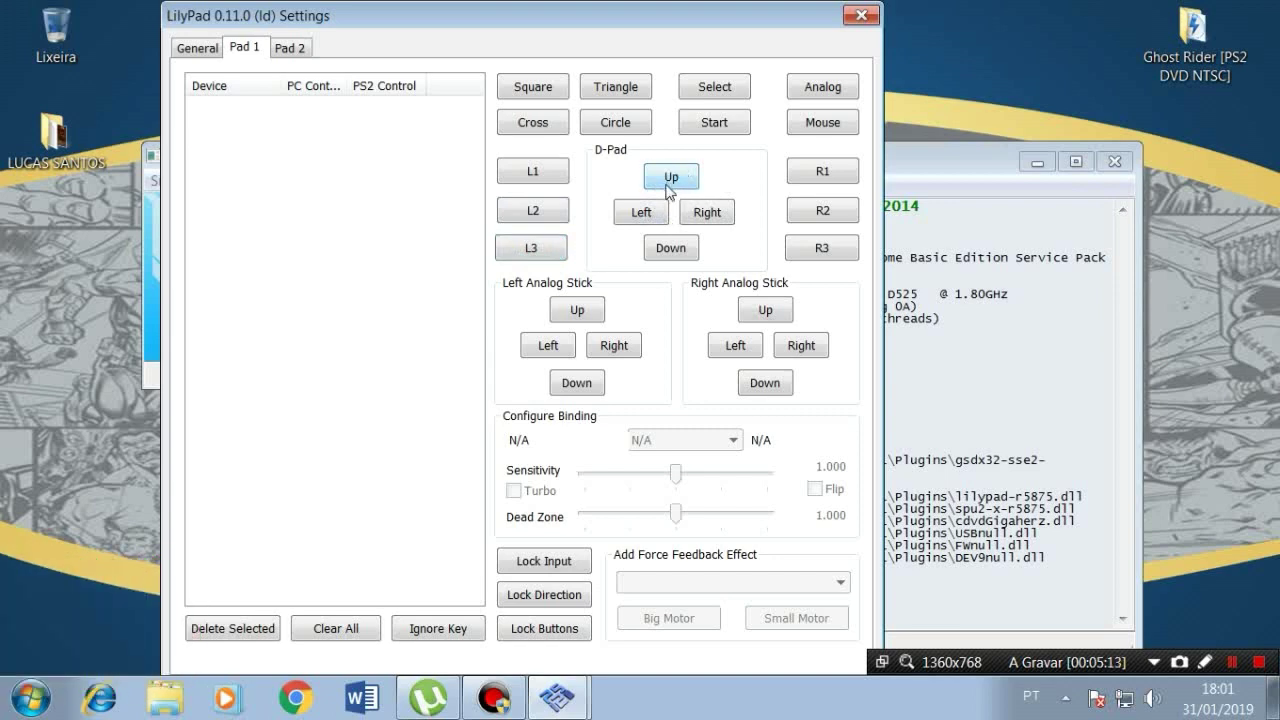
left_click(666, 249)
left_click(634, 213)
left_click(732, 218)
left_click(817, 178)
left_click(820, 211)
left_click(821, 247)
- Check Pad 1's right analog stick controls and the Pad 2 page, and close the controller settings
left_click(750, 306)
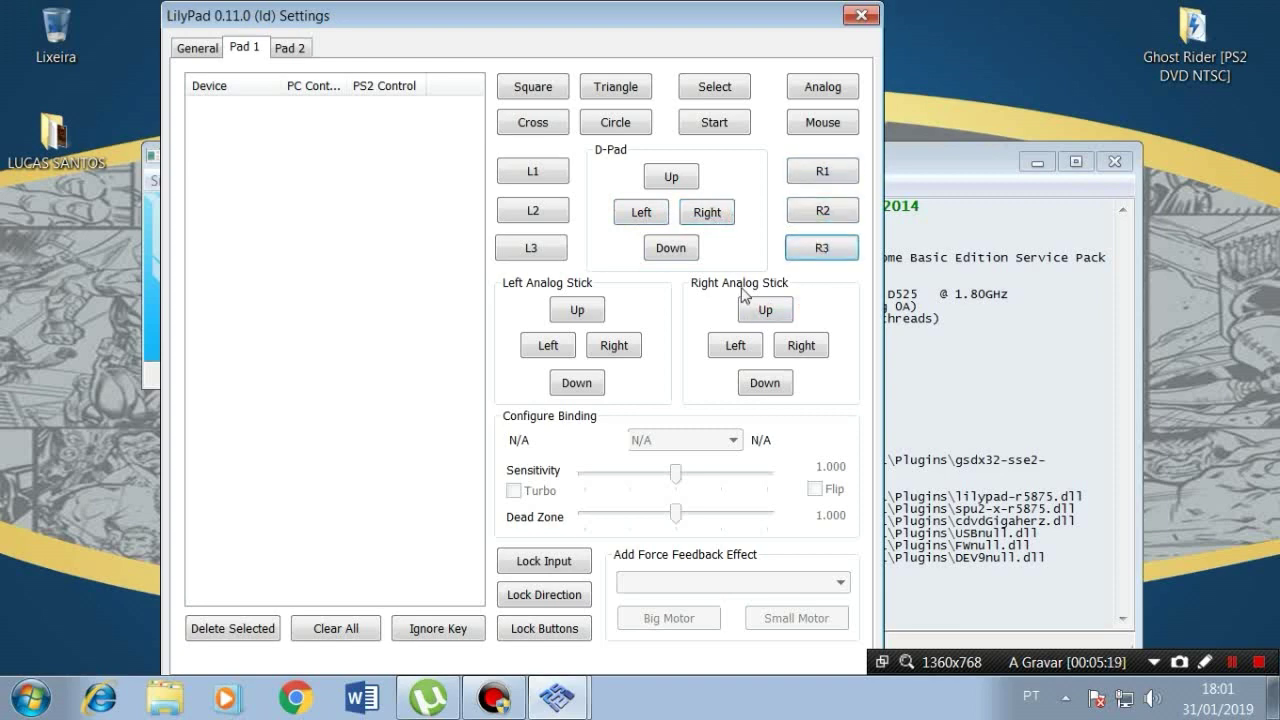
left_click(795, 342)
left_click(303, 49)
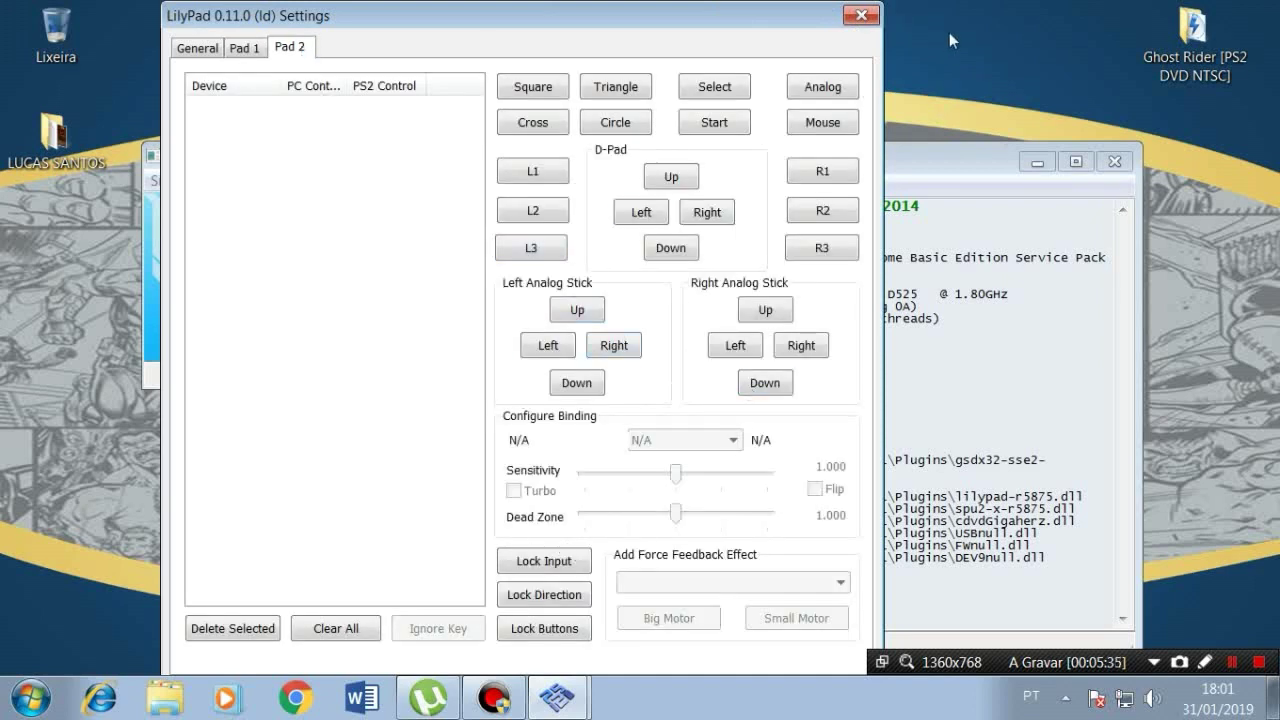
left_click(860, 15)
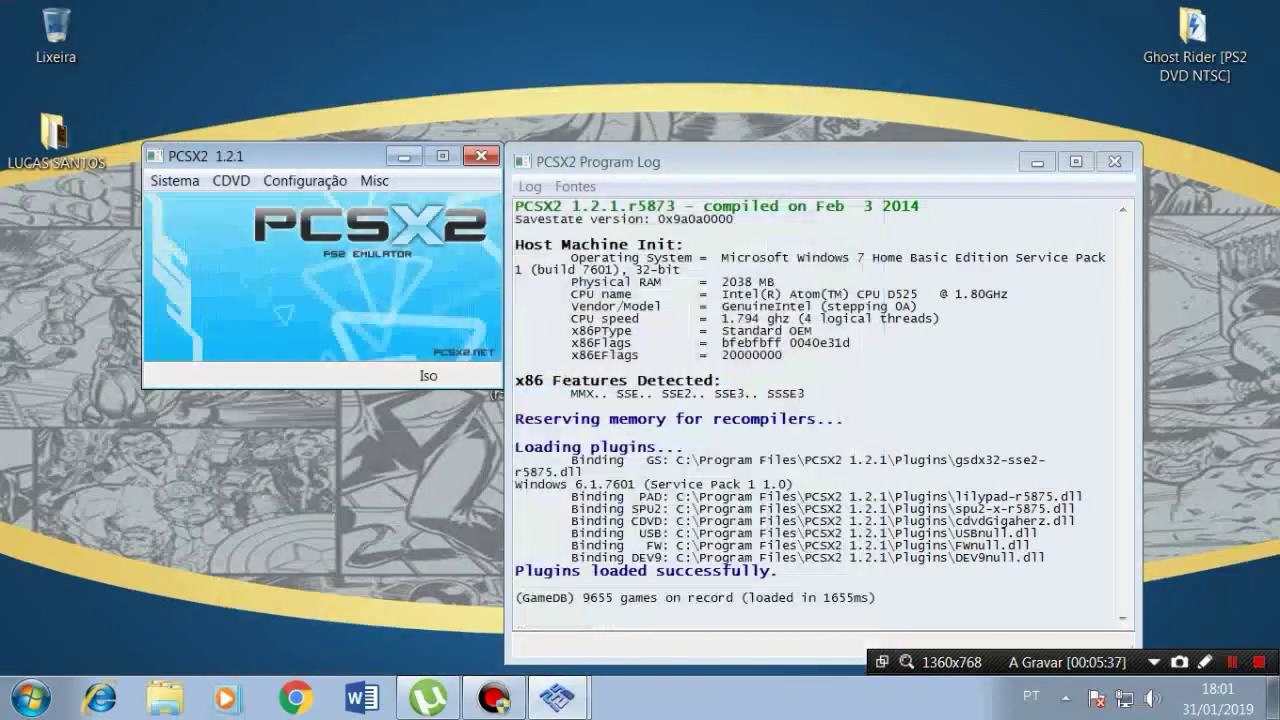
- Set the ISO source to jr-gh(ntsc).iso from the Ghost Rider [PS2 DVD NTSC] folder on the desktop
left_click(238, 184)
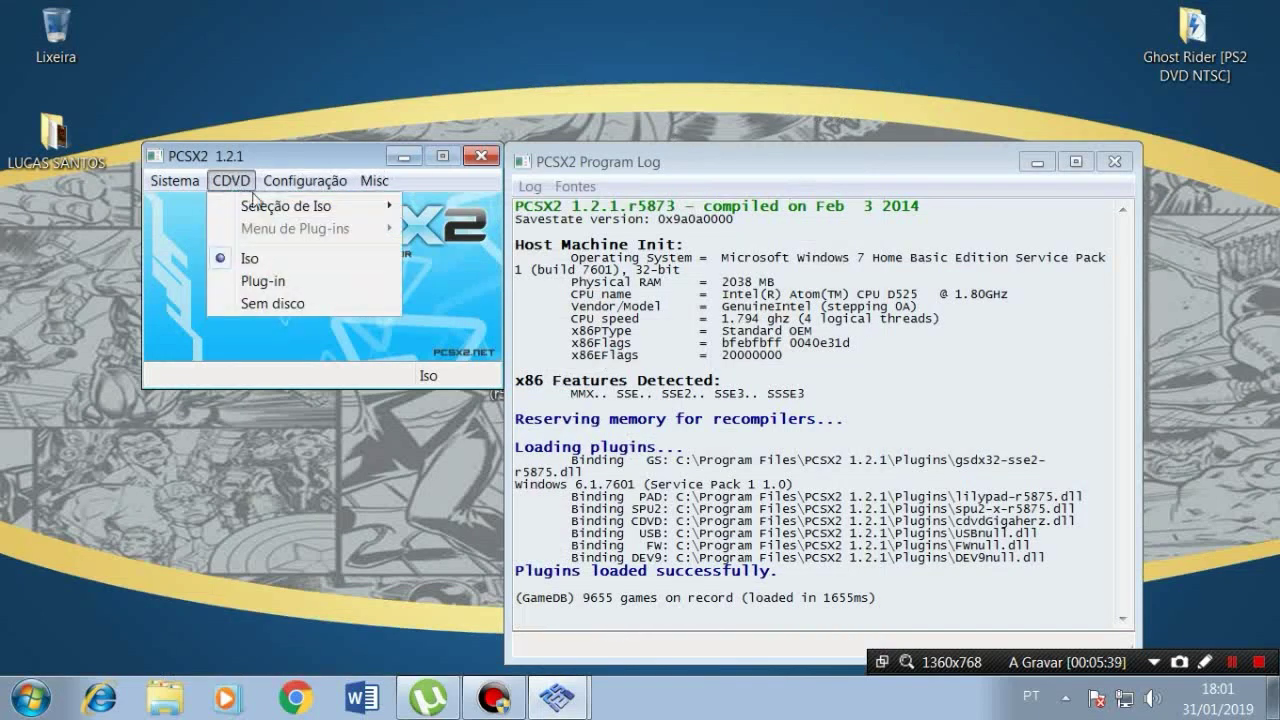
mouse_move(308, 213)
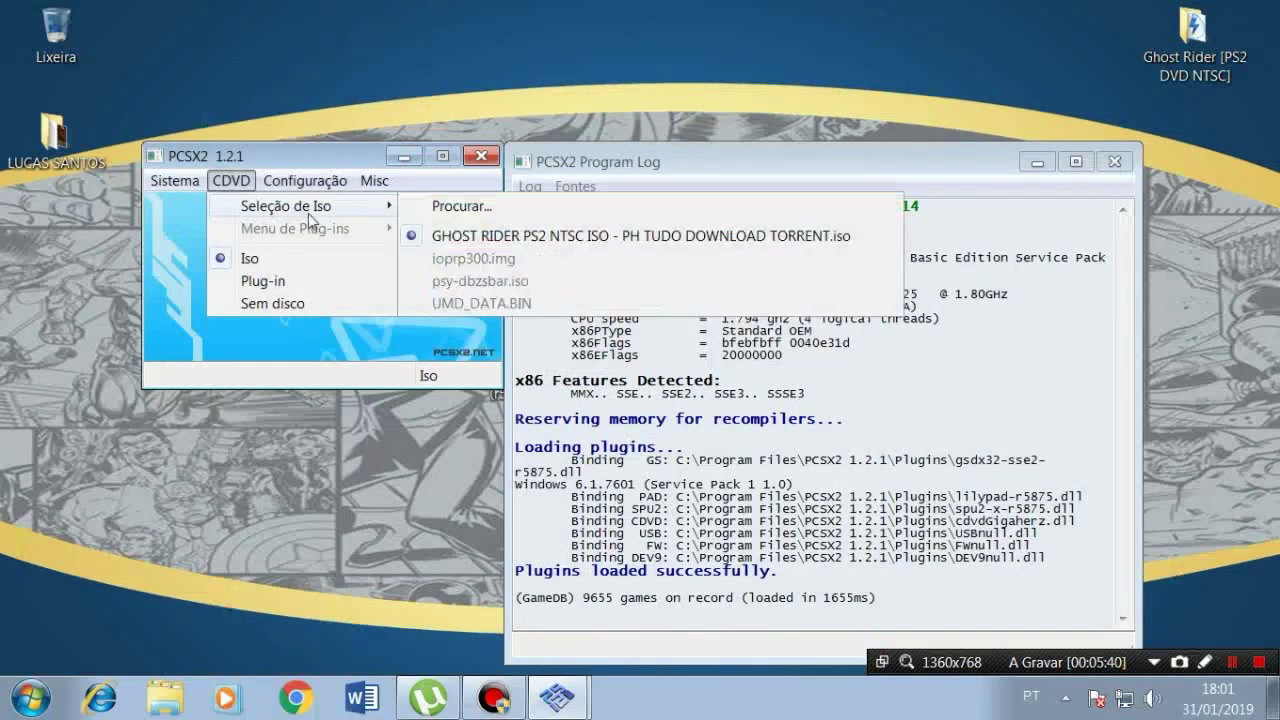
left_click(437, 207)
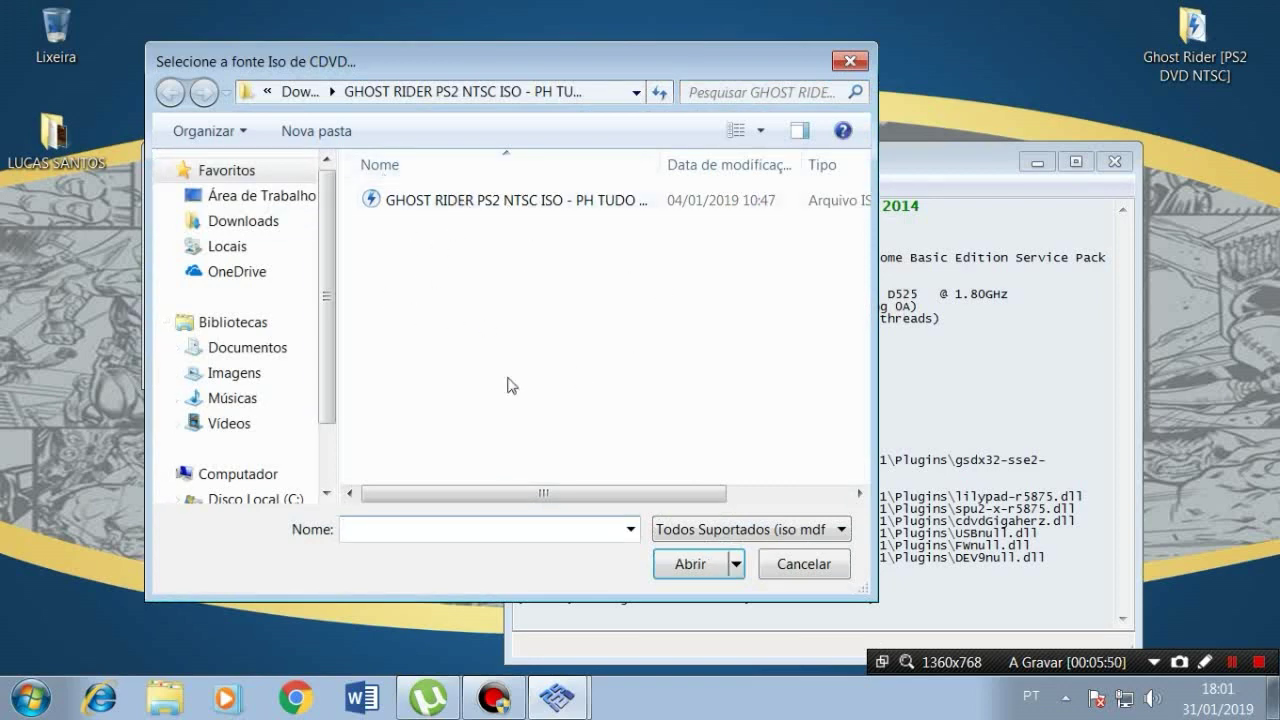
left_click(1195, 45)
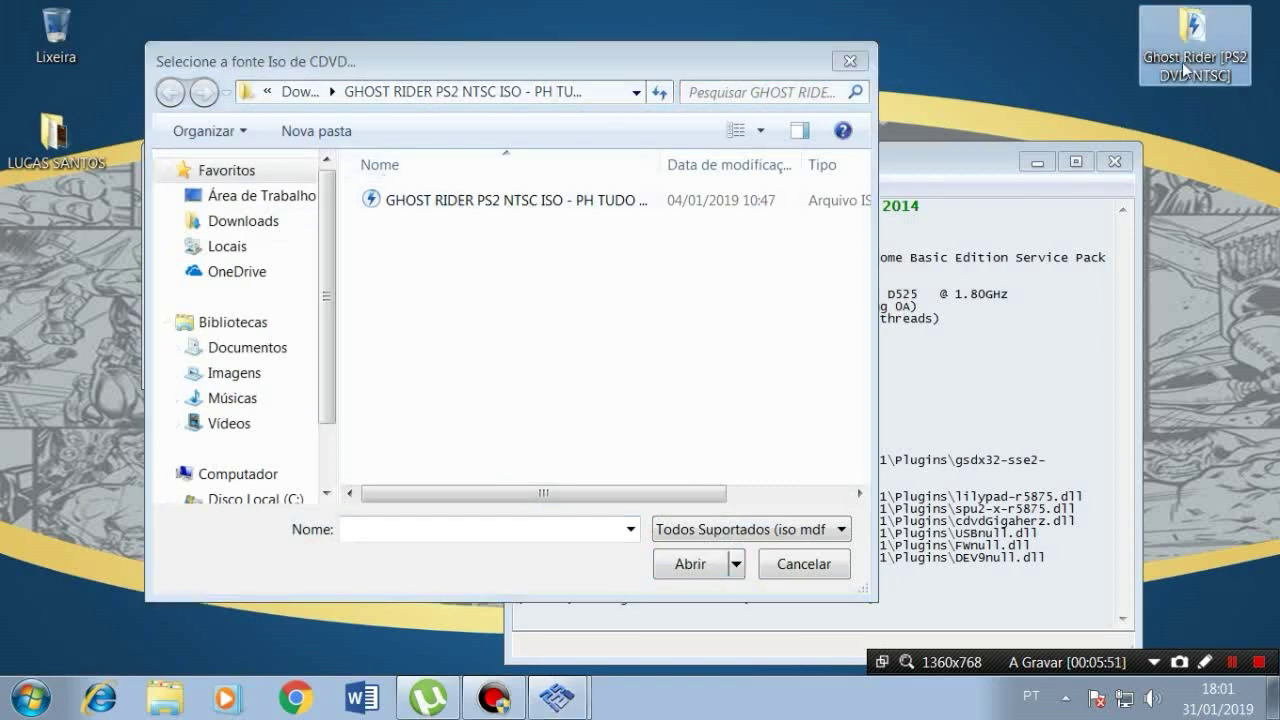
left_click(295, 197)
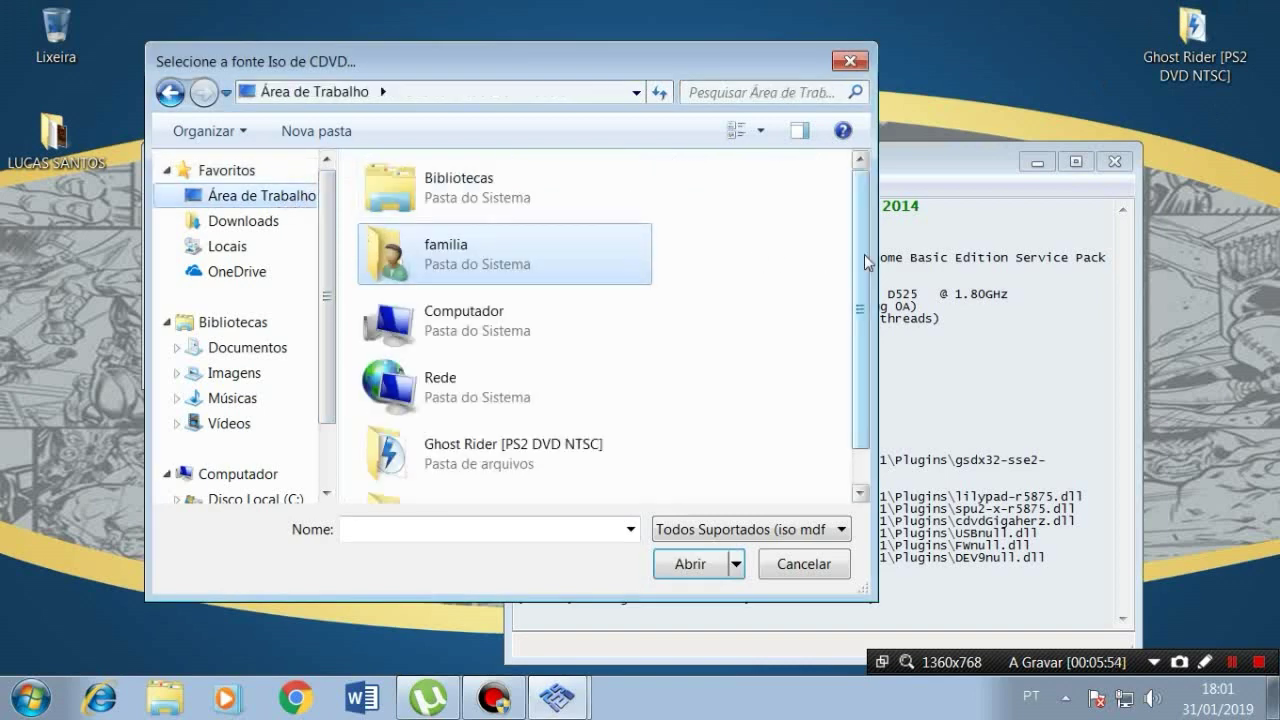
left_click_drag(864, 254, 849, 408)
left_click(452, 407)
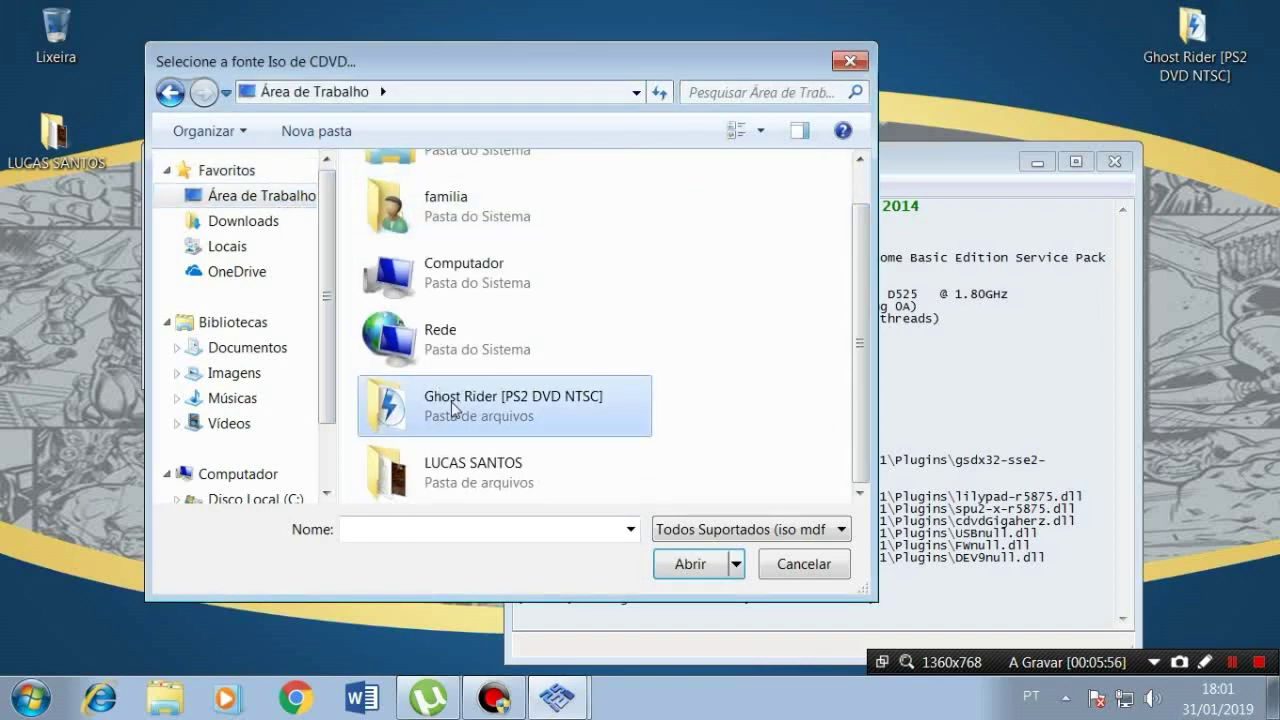
double_click(452, 407)
left_click(425, 208)
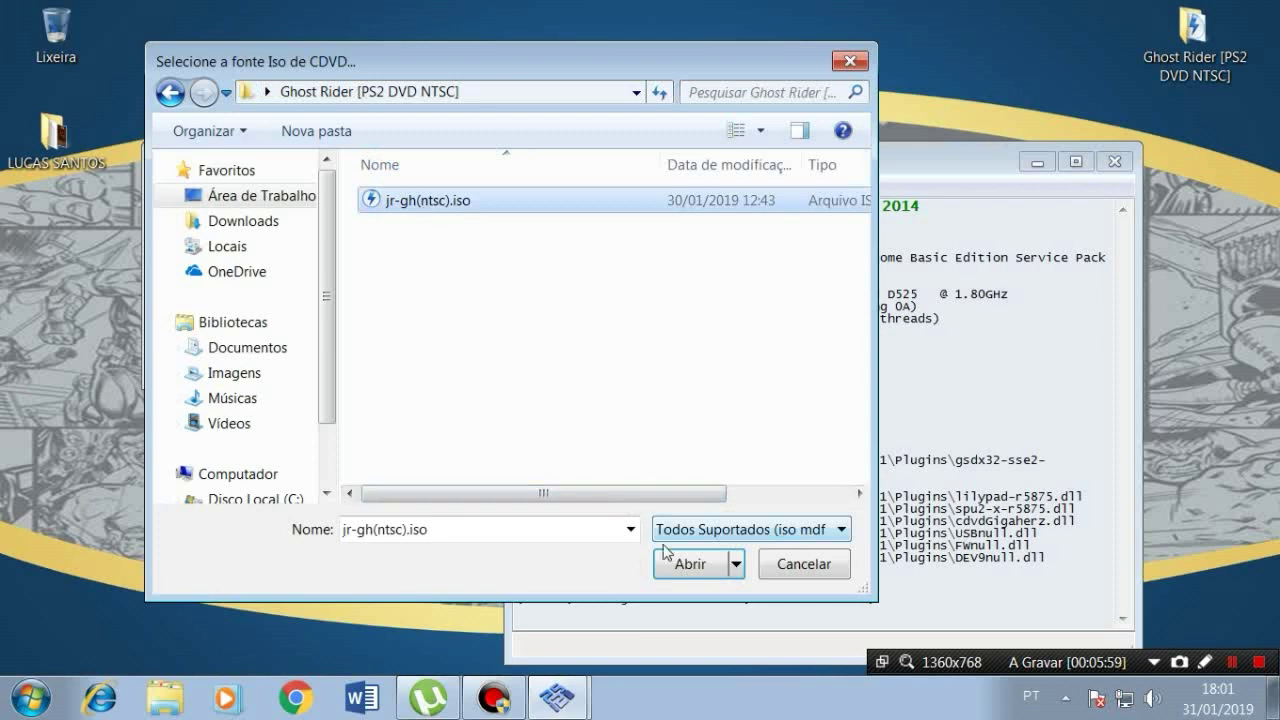
left_click(692, 571)
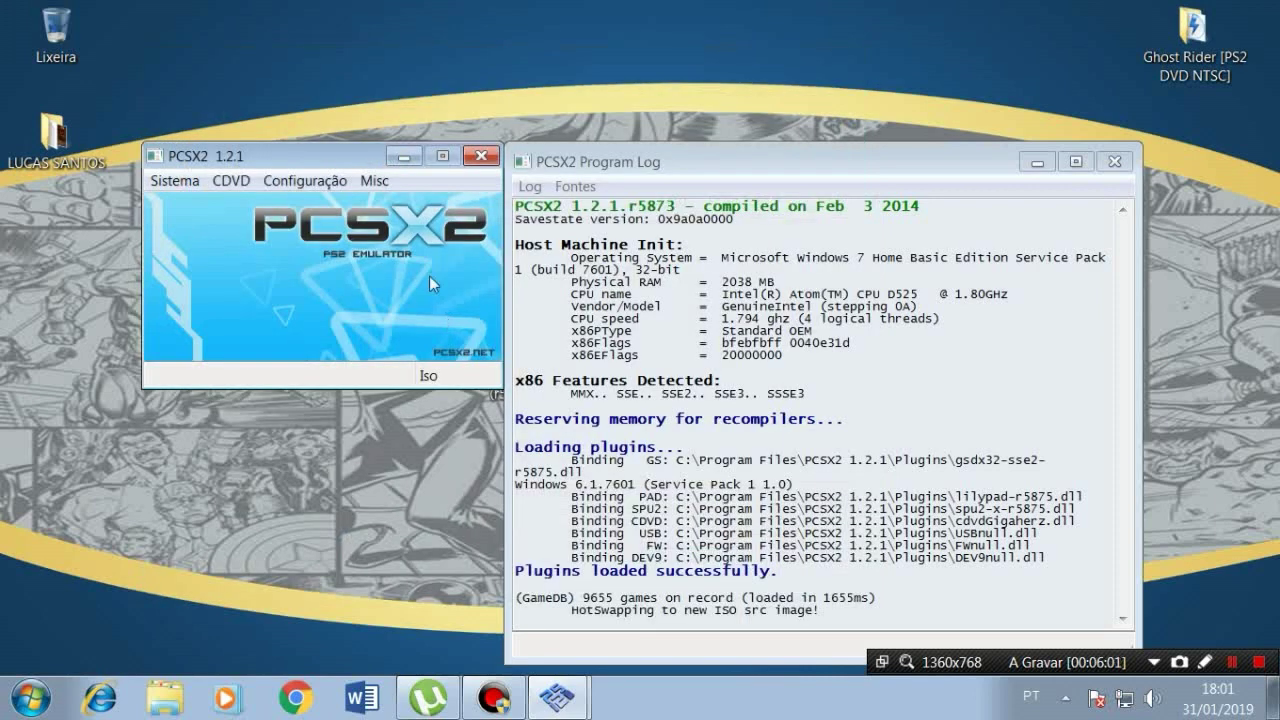
- Examine the system commands for loading the selected CDVD, in both complete and fast modes
left_click(163, 189)
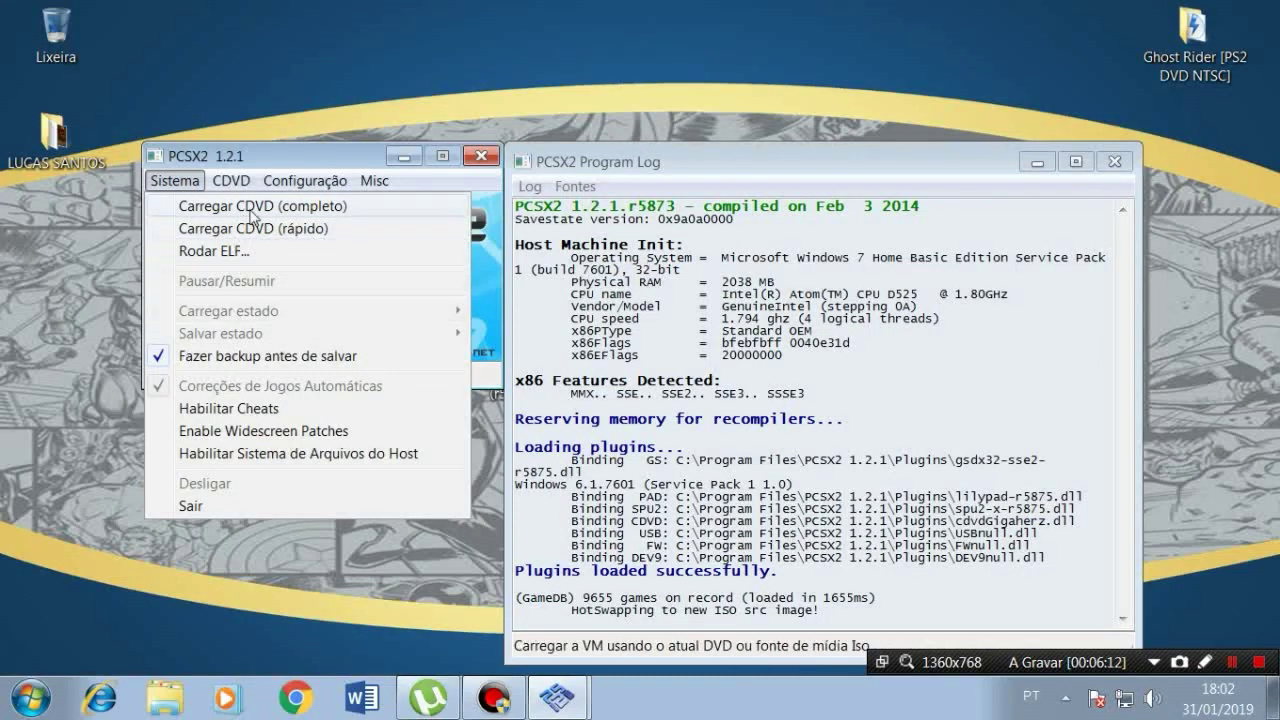
left_click(483, 286)
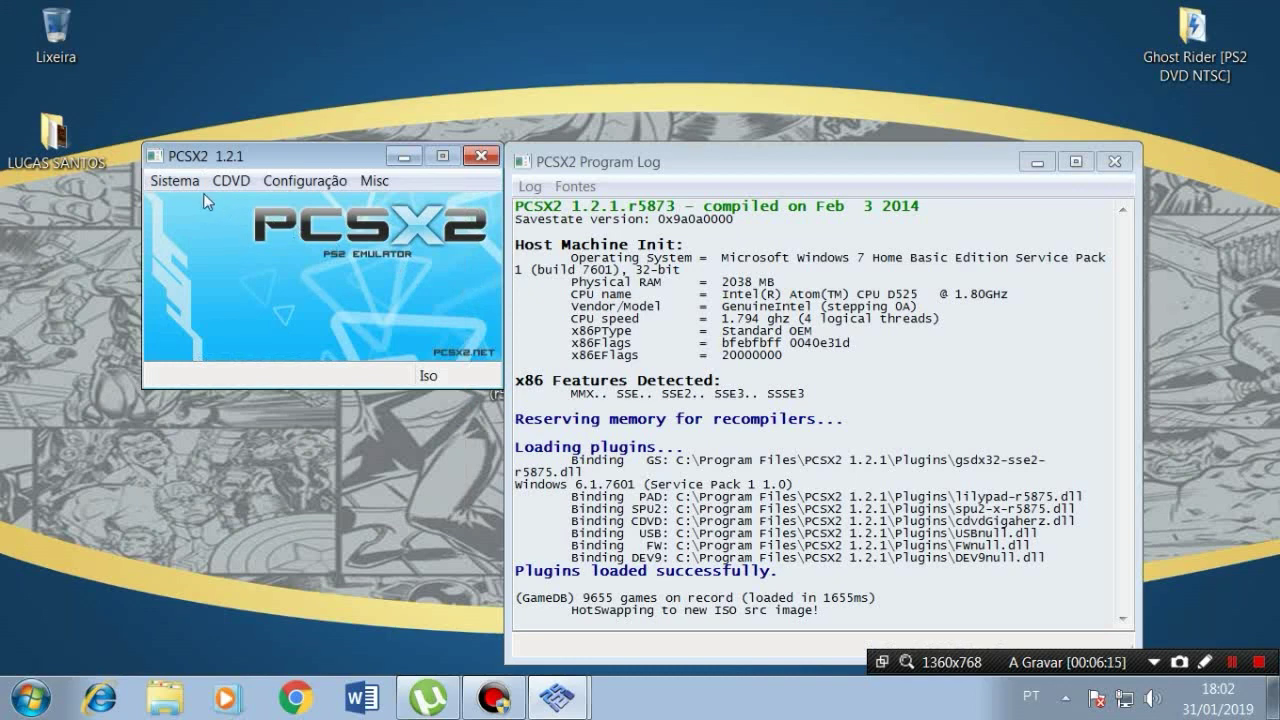
left_click(176, 181)
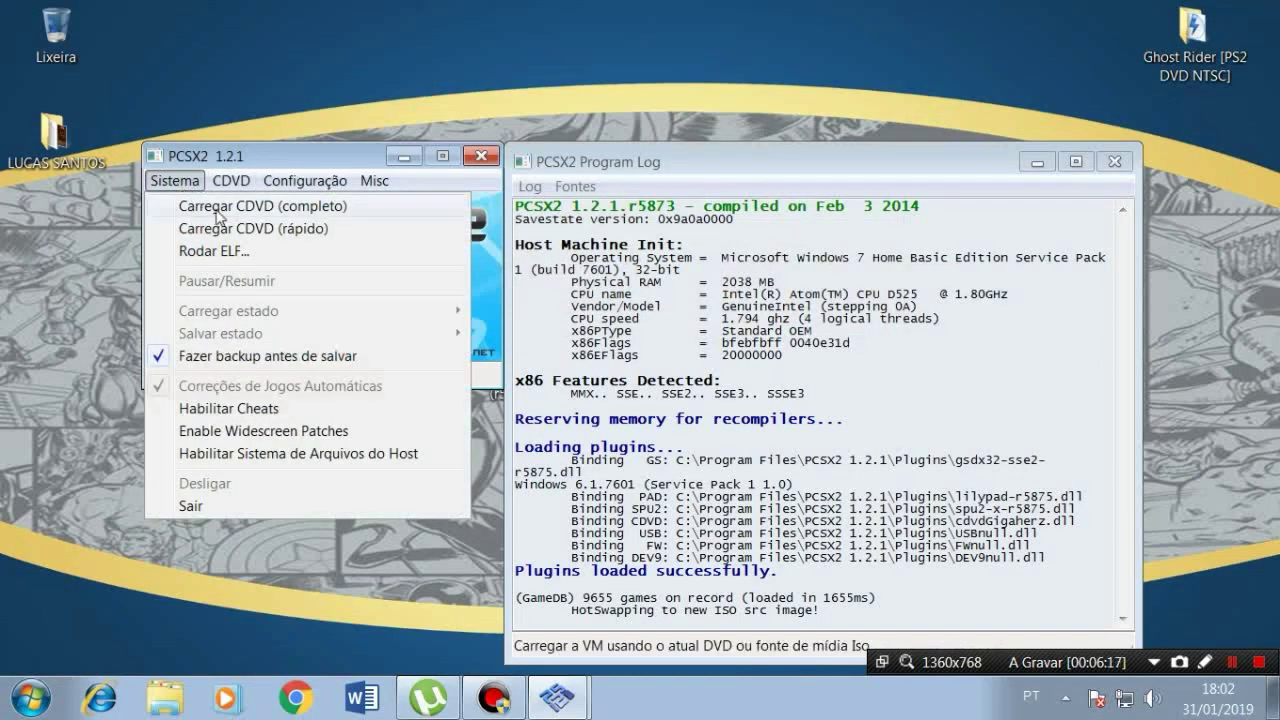
left_click(487, 280)
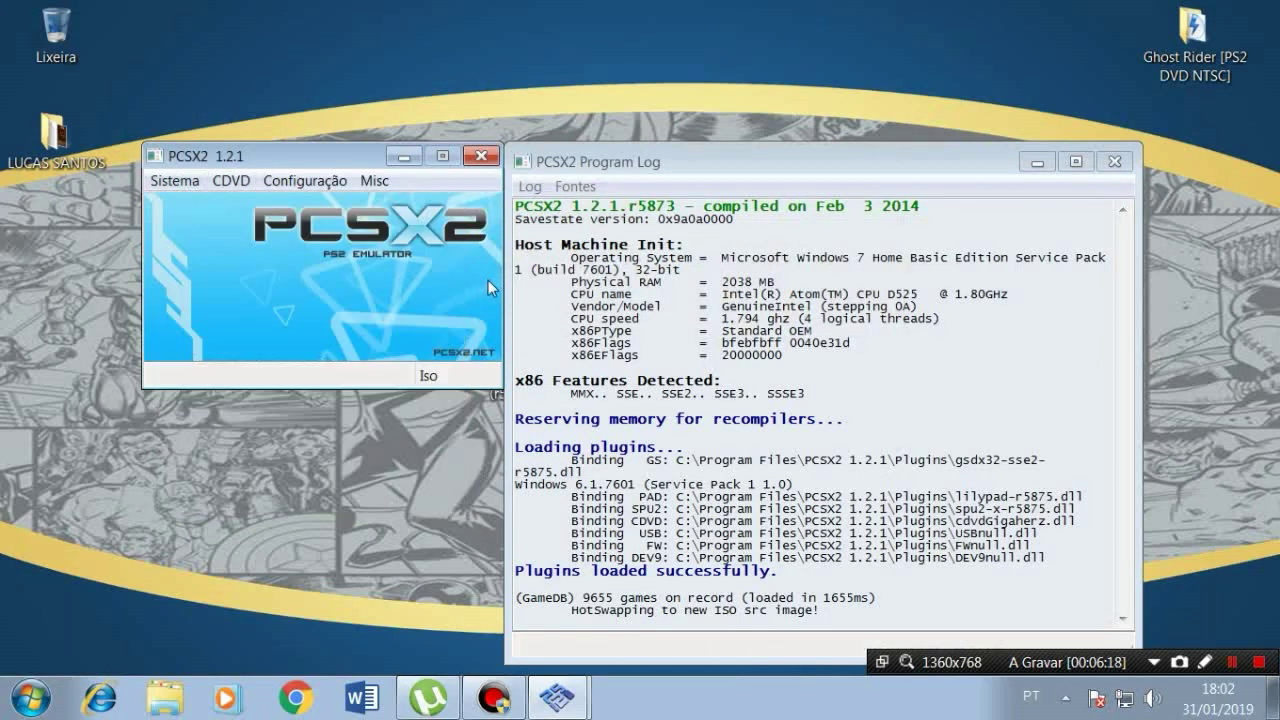
left_click(185, 181)
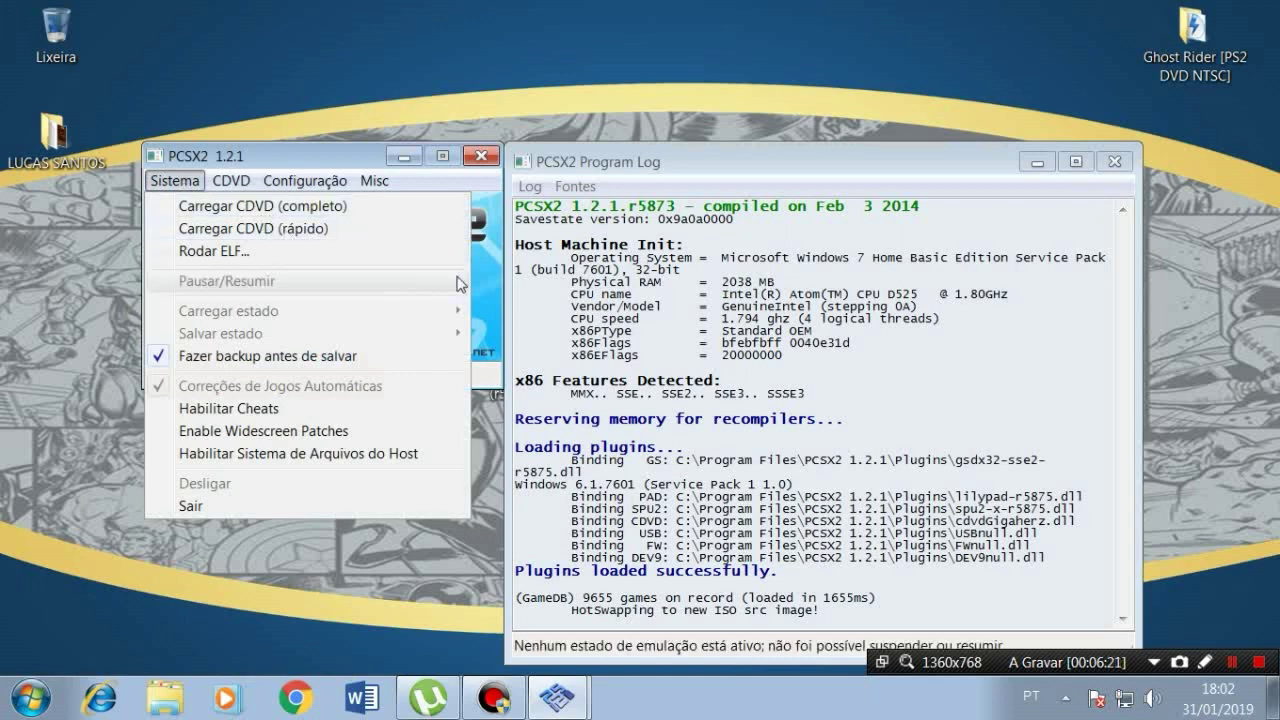
left_click(492, 275)
left_click(176, 184)
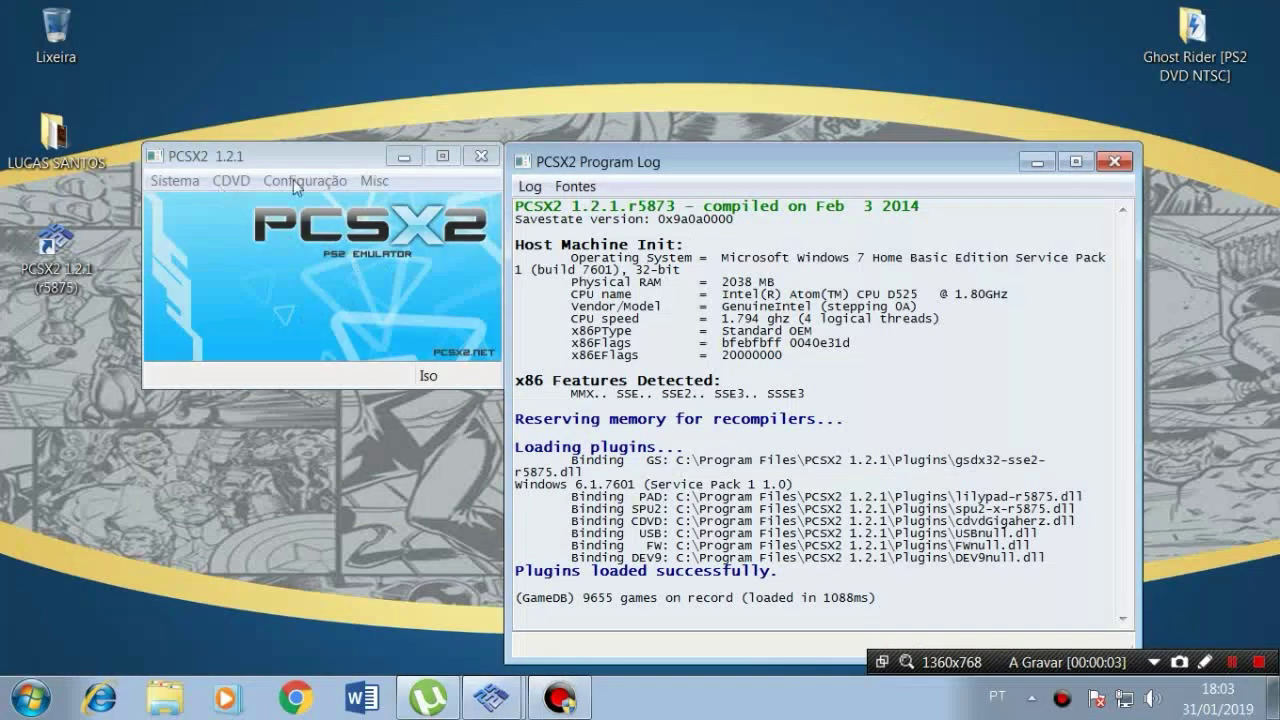
- Exit the emulator and select the Ghost Rider [PS2 DVD NTSC] folder on the desktop
left_click(208, 265)
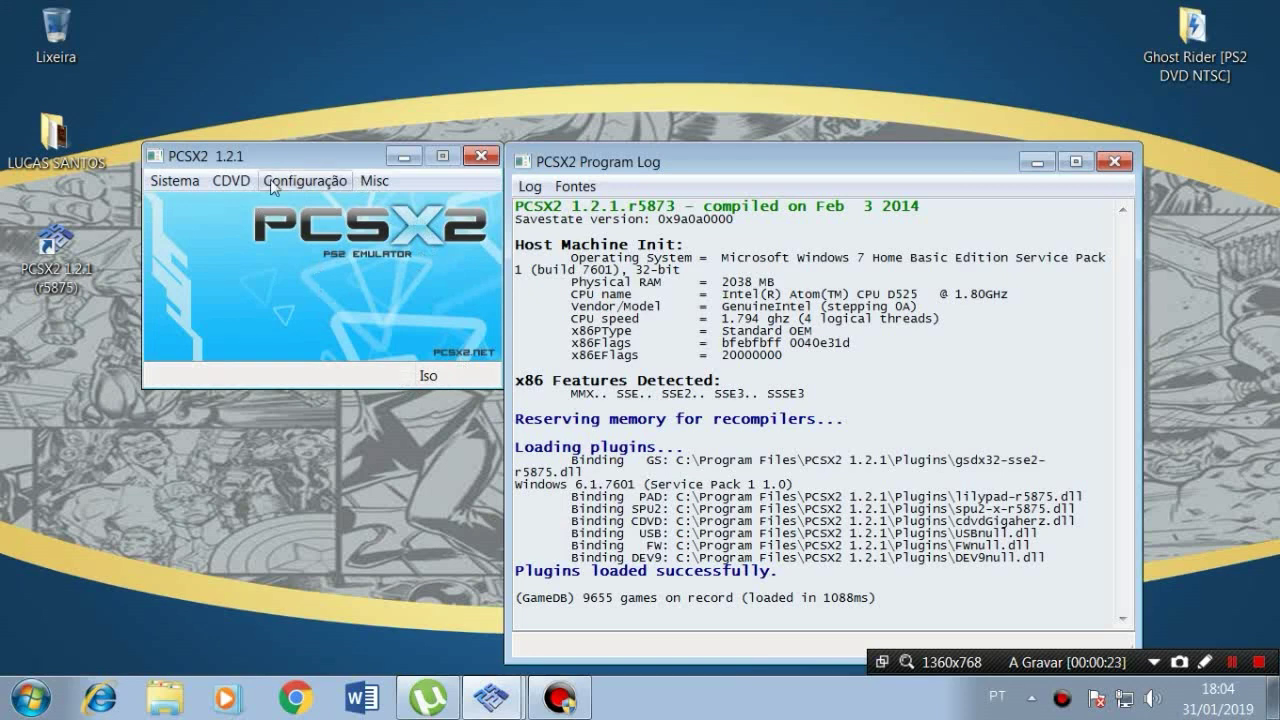
left_click(179, 185)
left_click(187, 510)
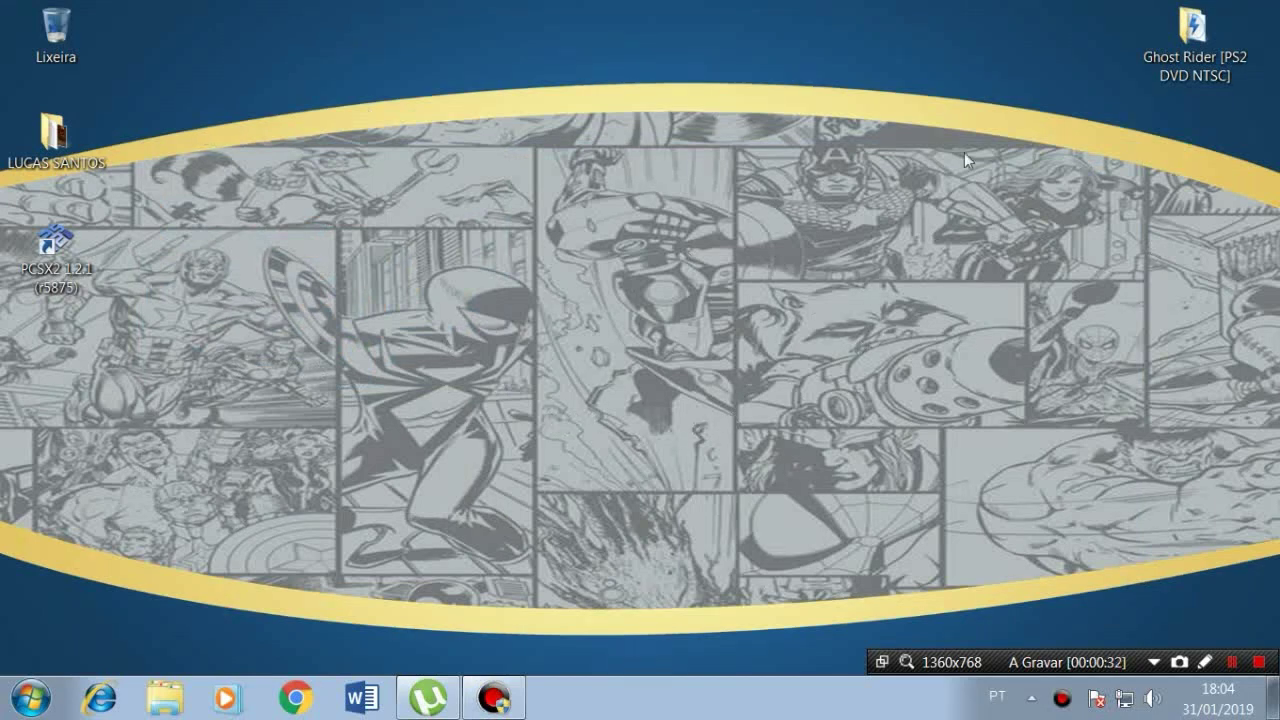
left_click(1190, 50)
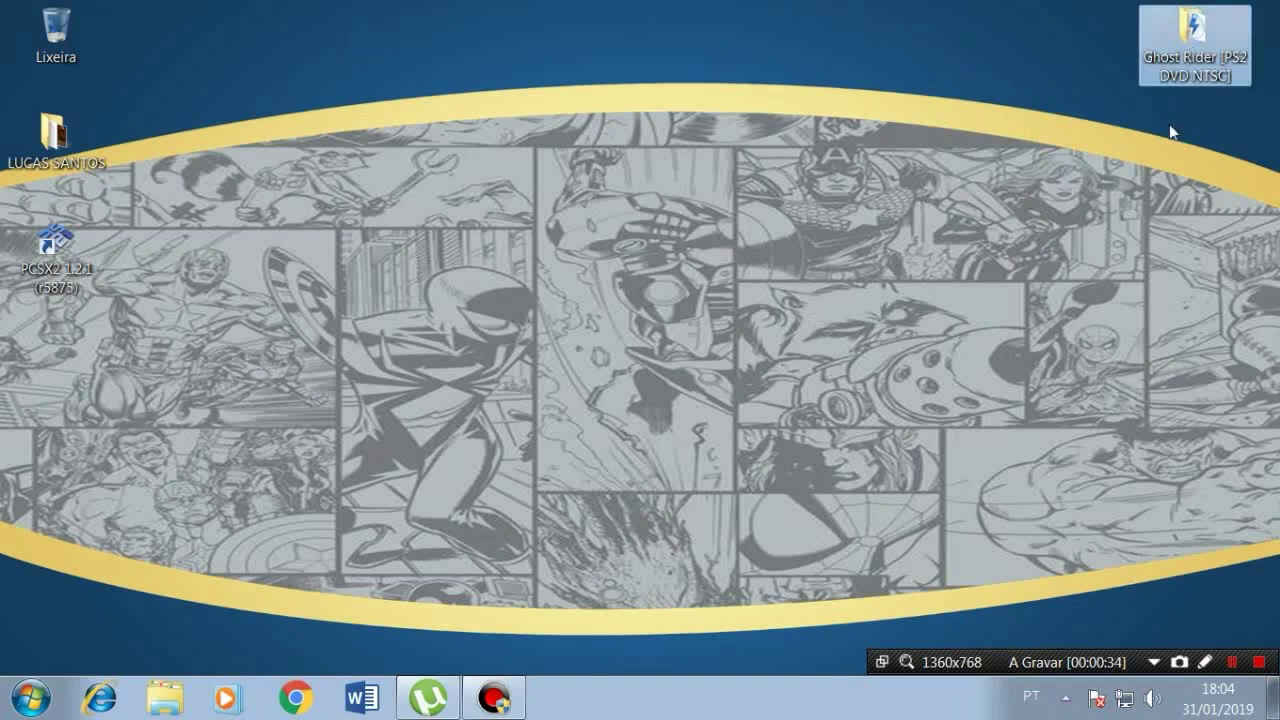